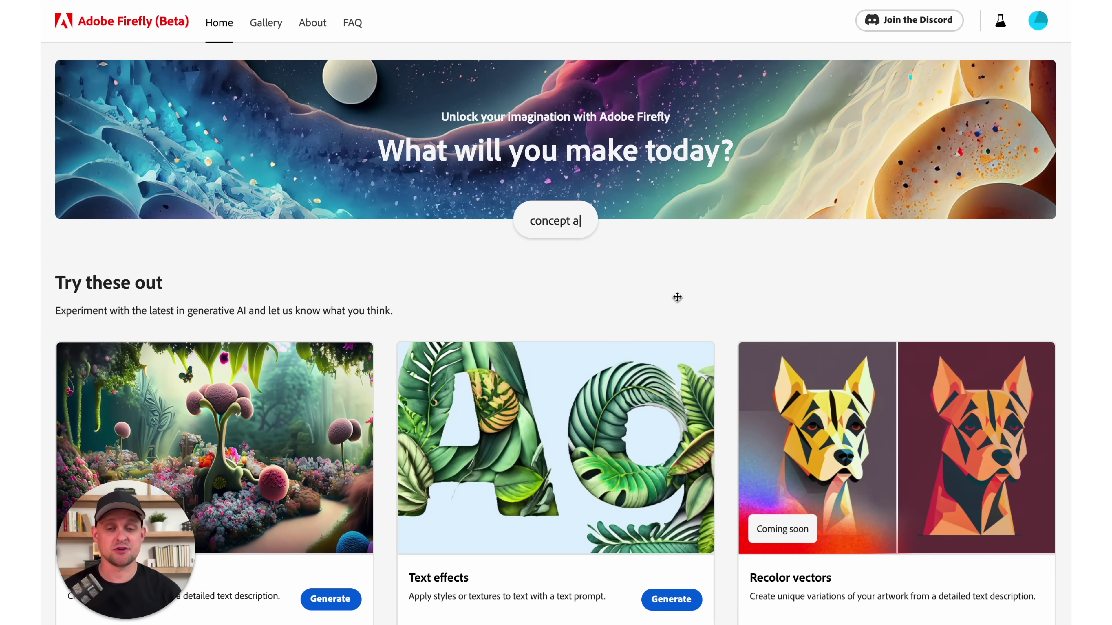
Scroll to 'Try these out' and launch the Text to image generator.
scroll(683, 324, down, 3)
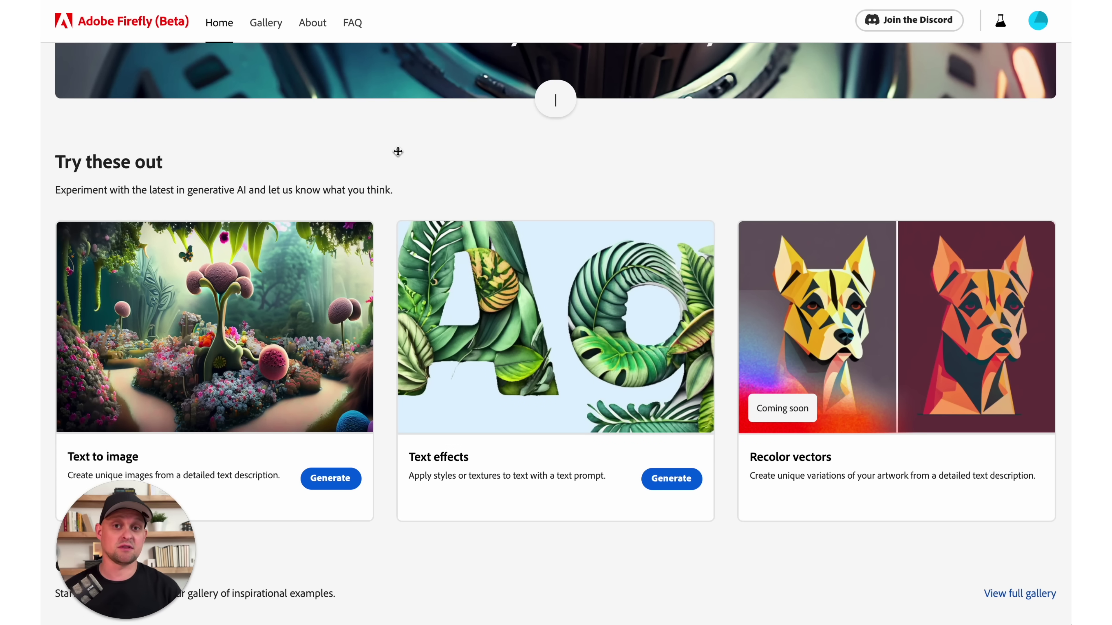
scroll(397, 152, down, 2)
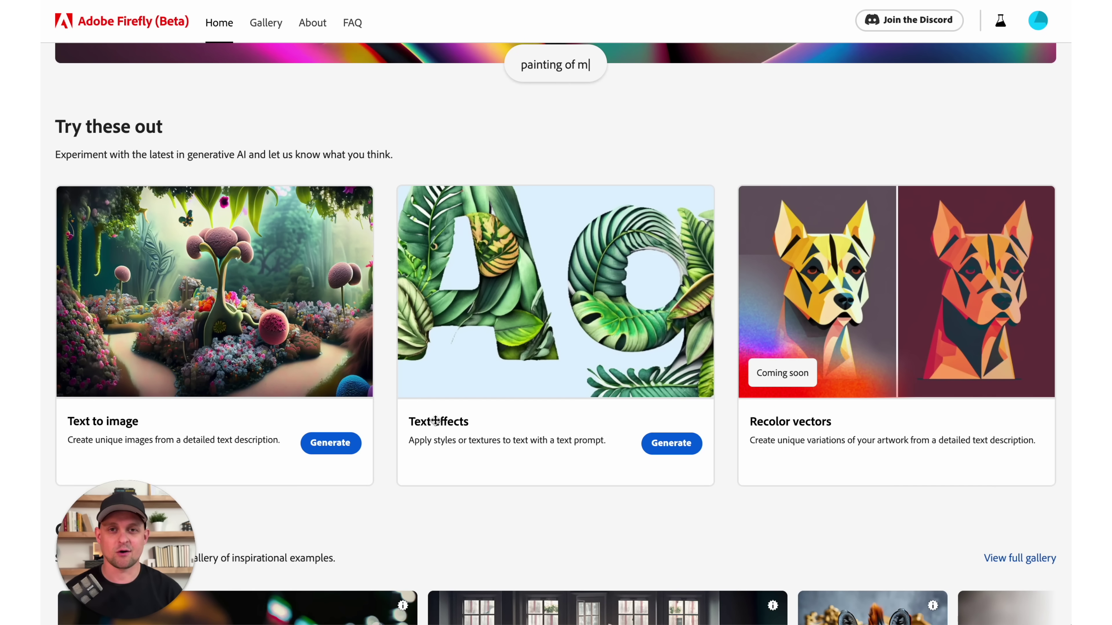
click(336, 456)
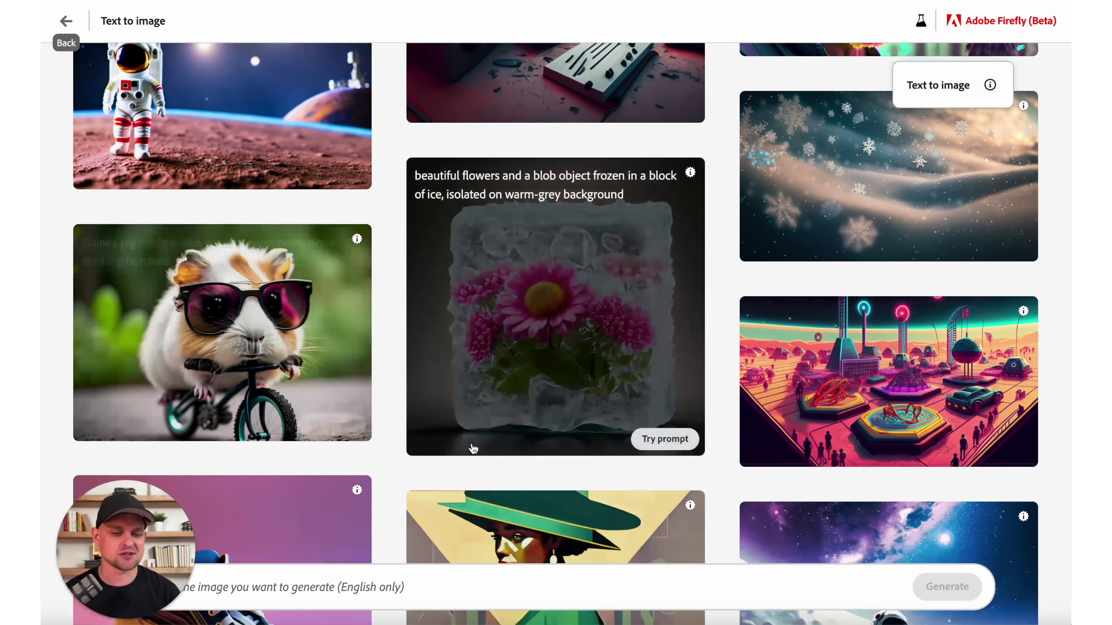
scroll(705, 427, down, 10)
scroll(710, 432, down, 15)
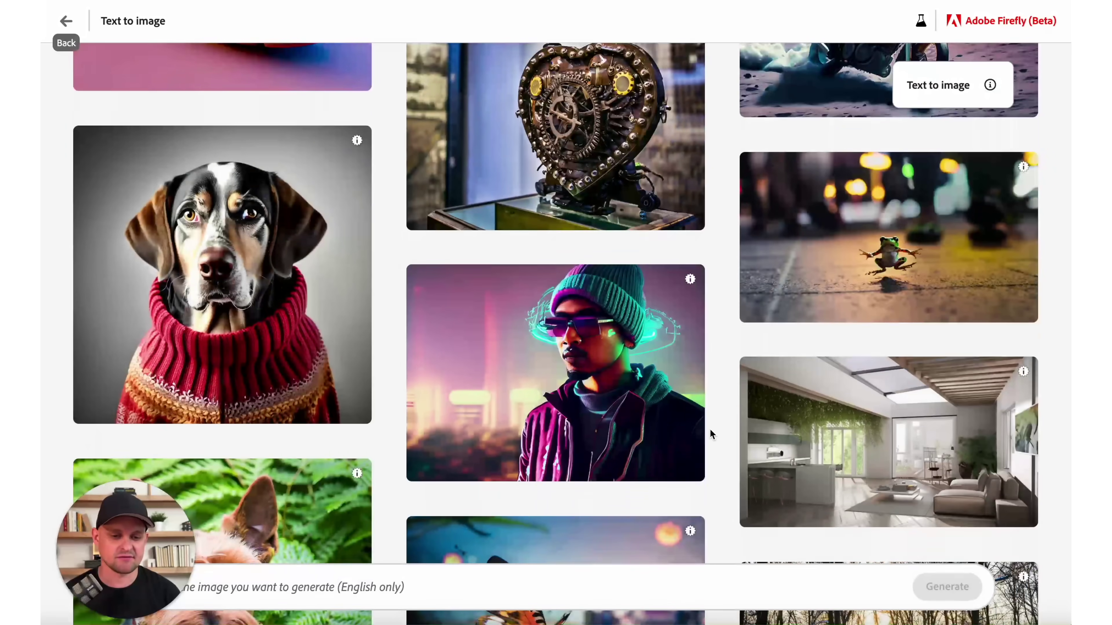
scroll(710, 430, down, 15)
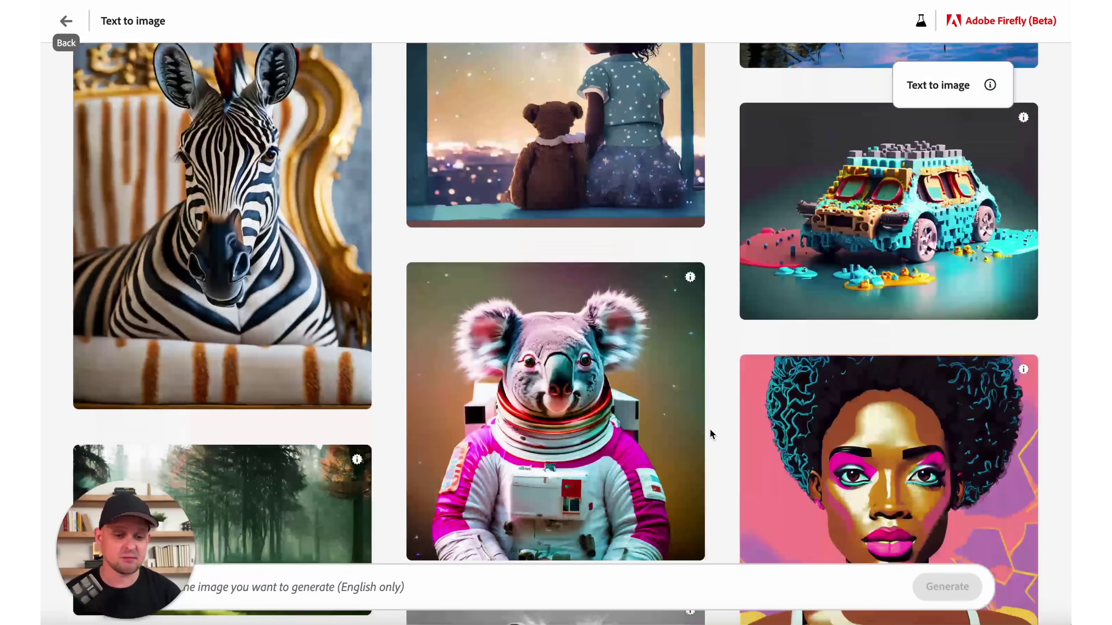
scroll(709, 429, down, 8)
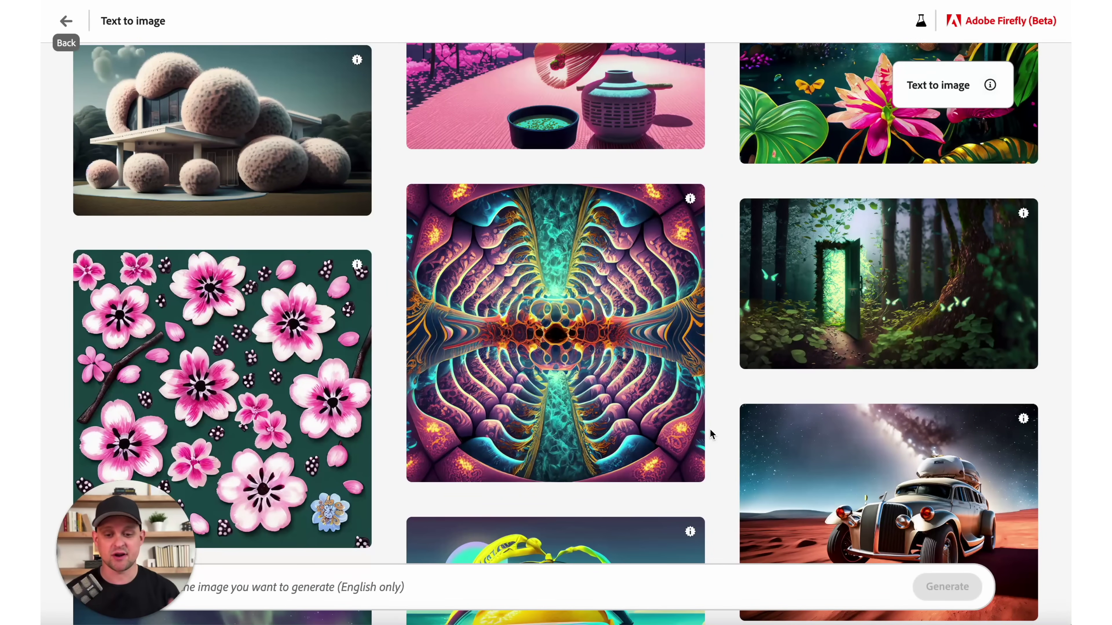
scroll(710, 430, down, 12)
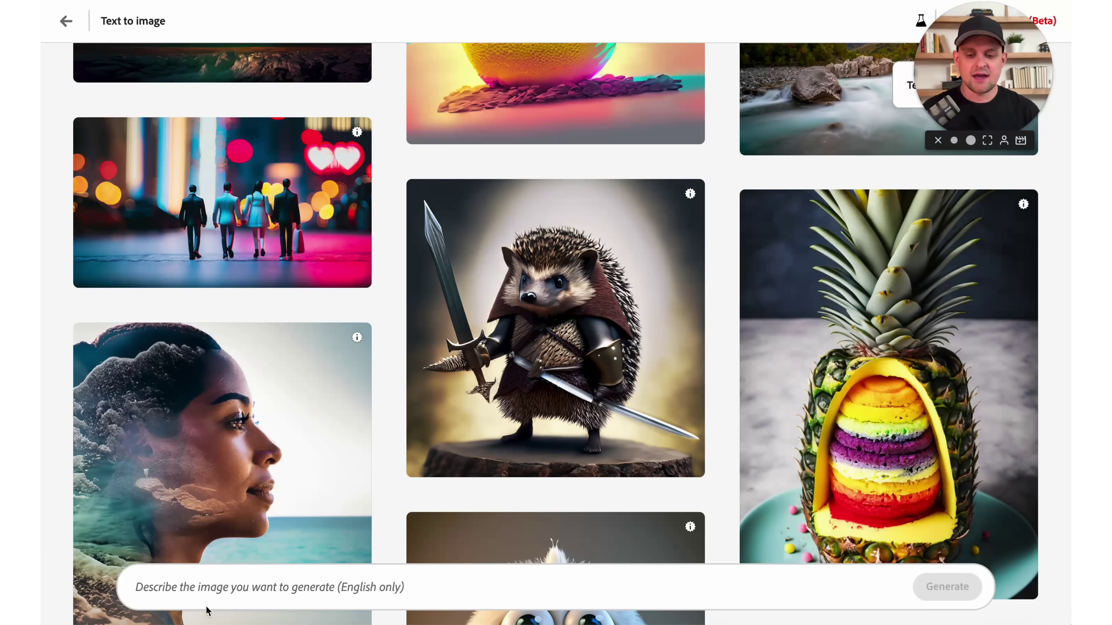
click(193, 587)
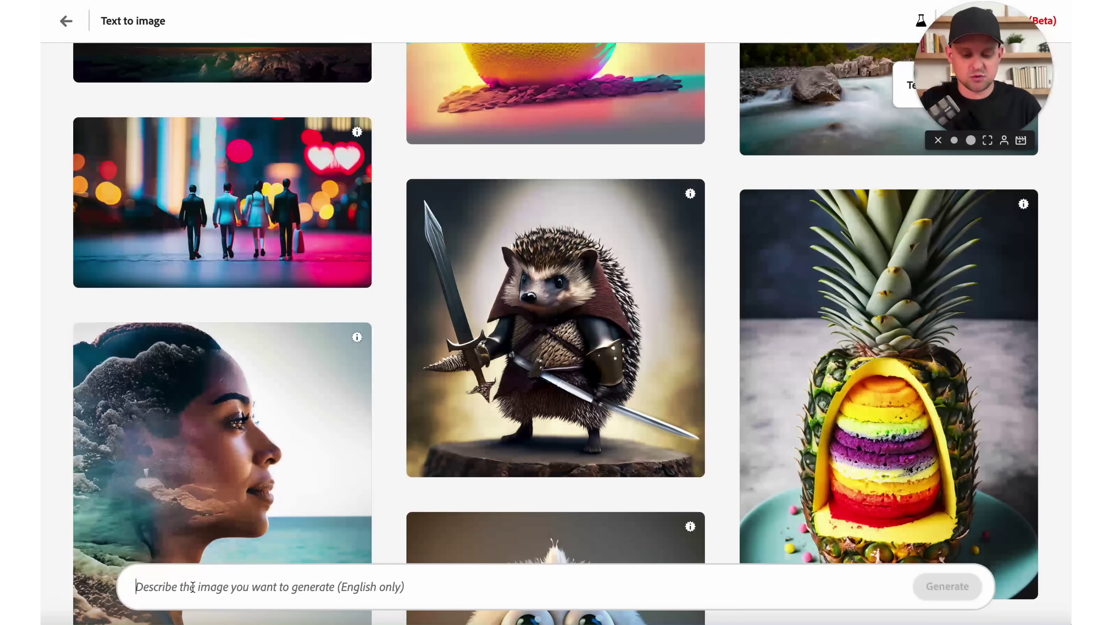
Generate Art-style images from the prompt 'cute pink robot'.
text(cute pink robot)
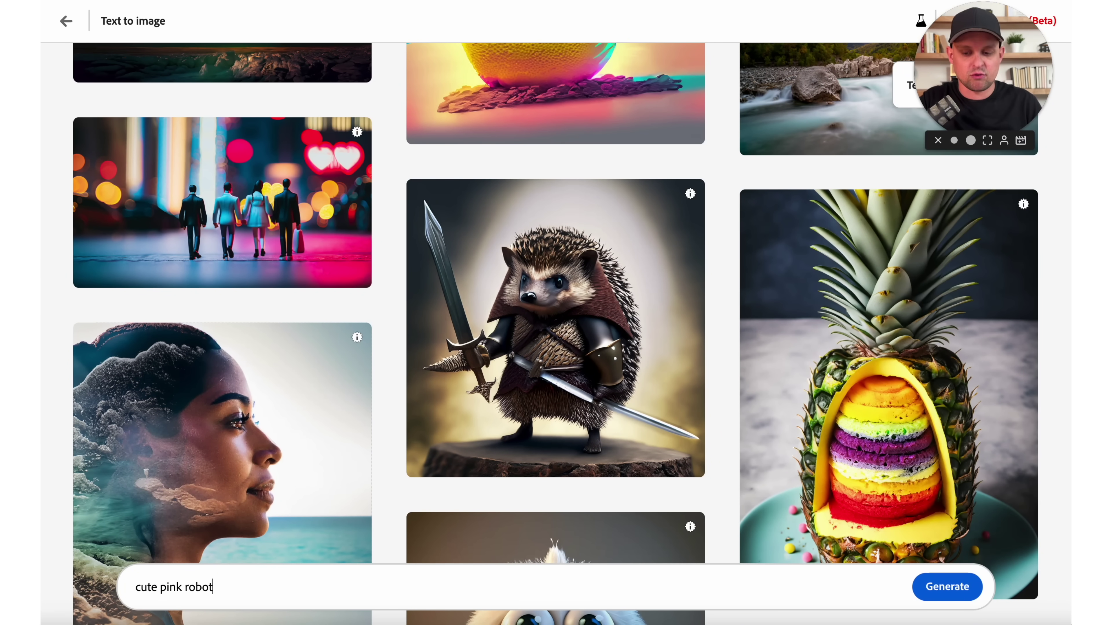
key(Return)
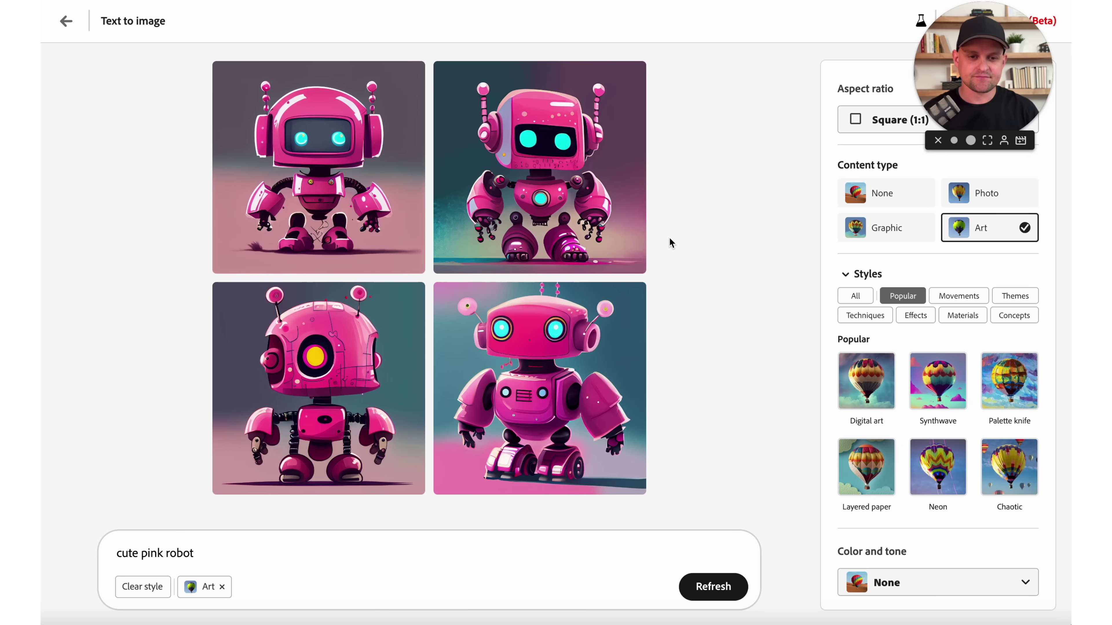
mouse_move(536, 135)
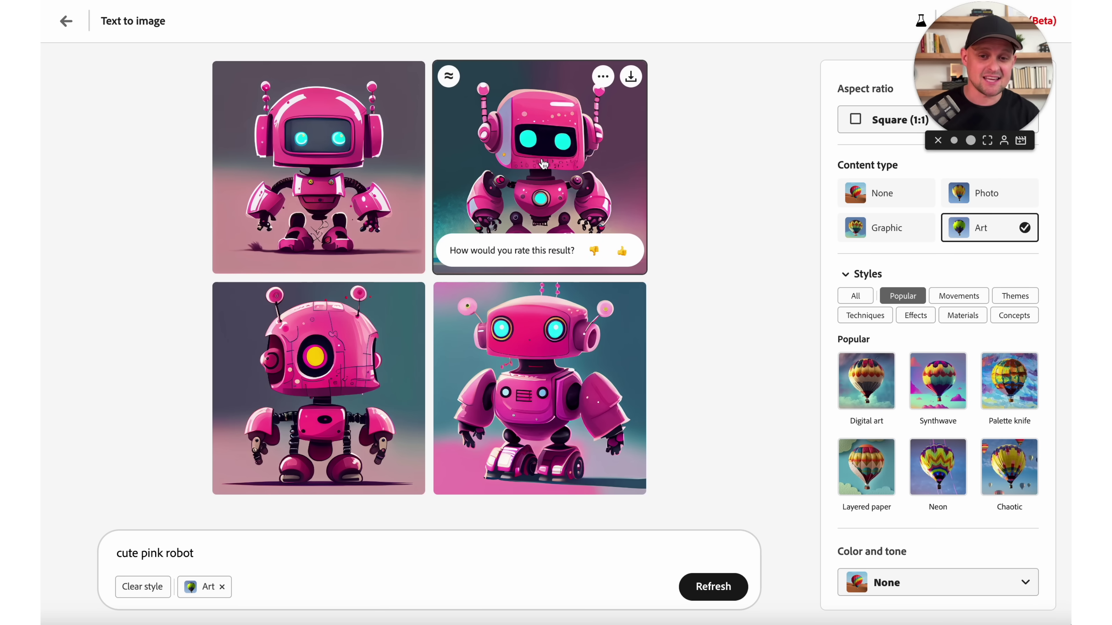
Request variations like the teal-background robot, then switch the content type to Photo.
click(450, 78)
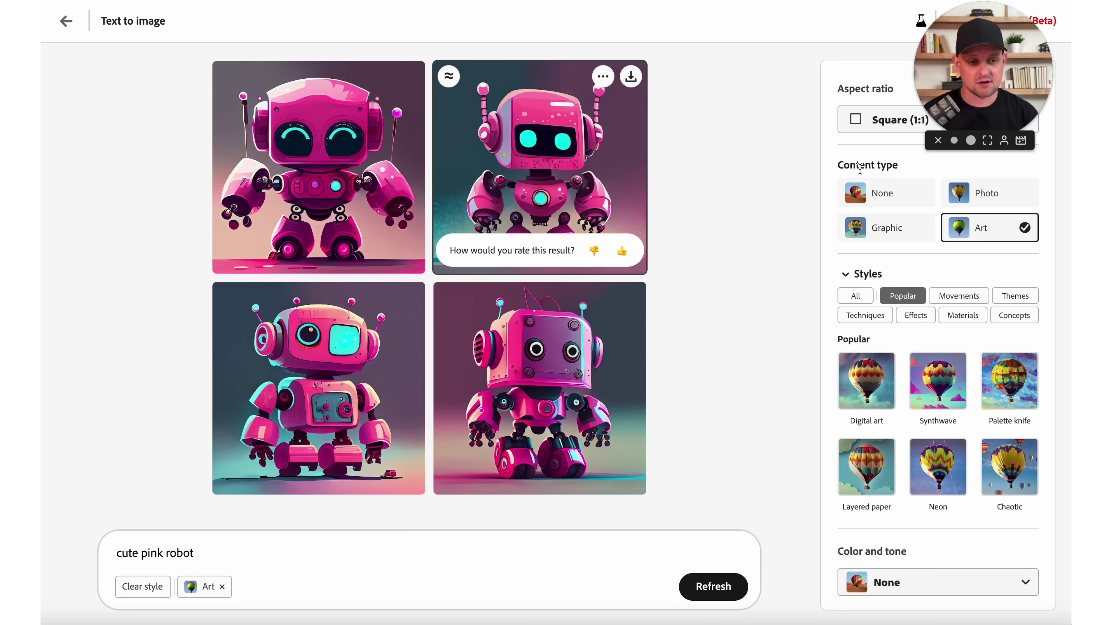
click(966, 206)
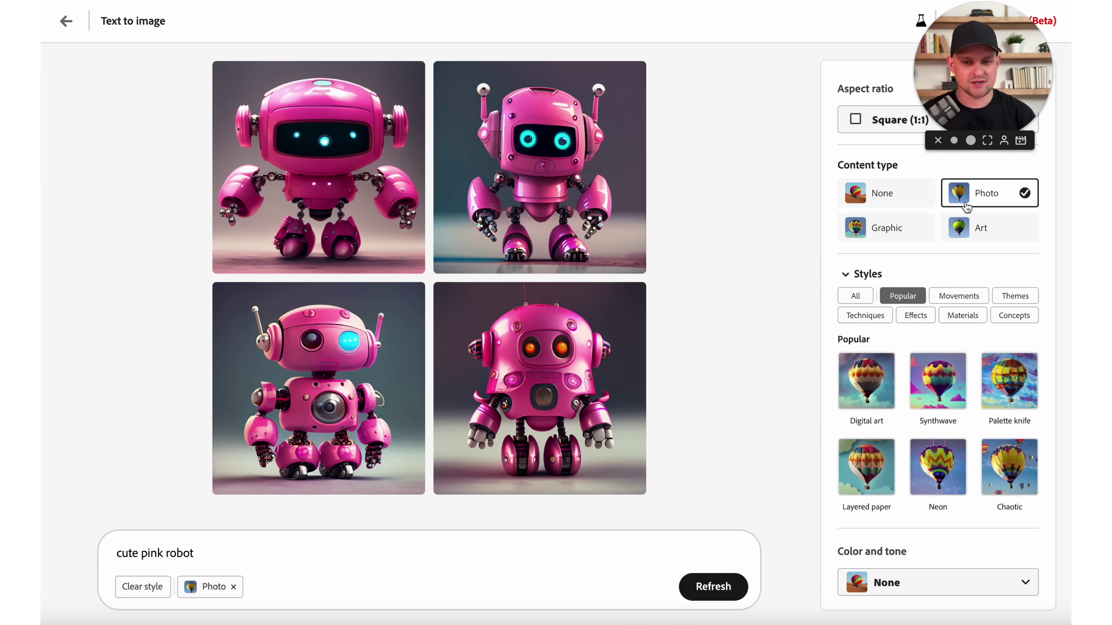
Switch the content type to Graphic and request variations like the top-right robot.
click(906, 236)
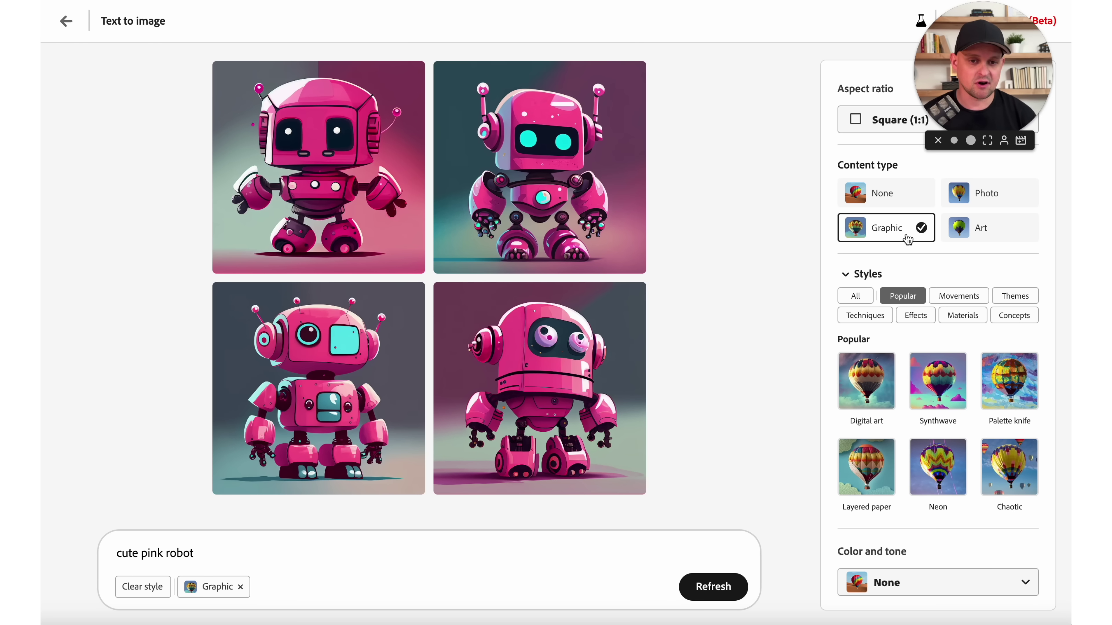
mouse_move(582, 151)
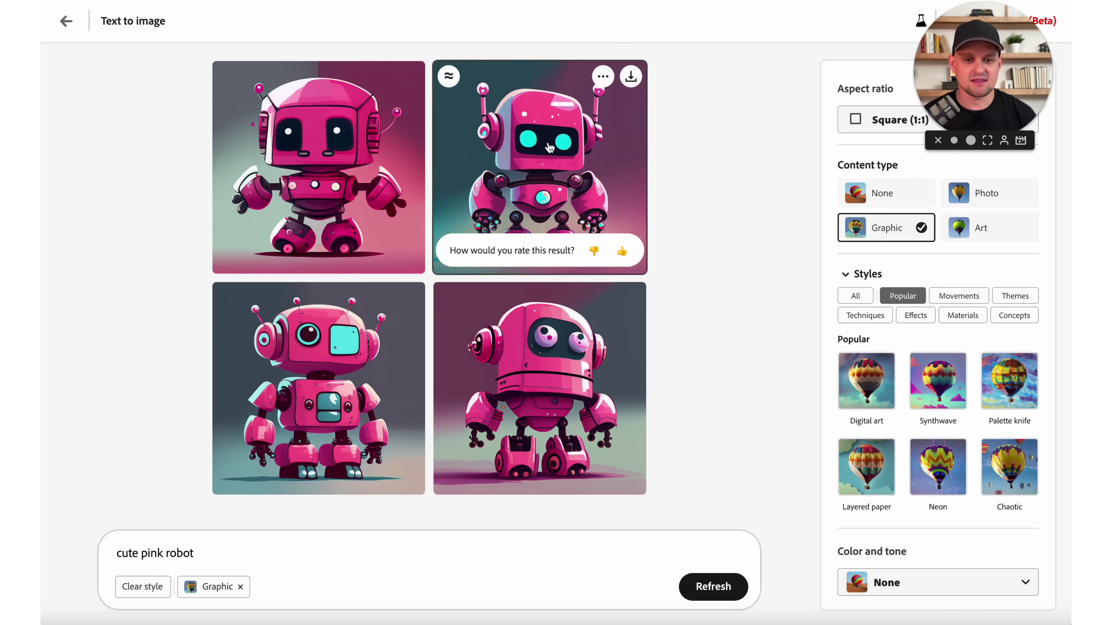
click(449, 78)
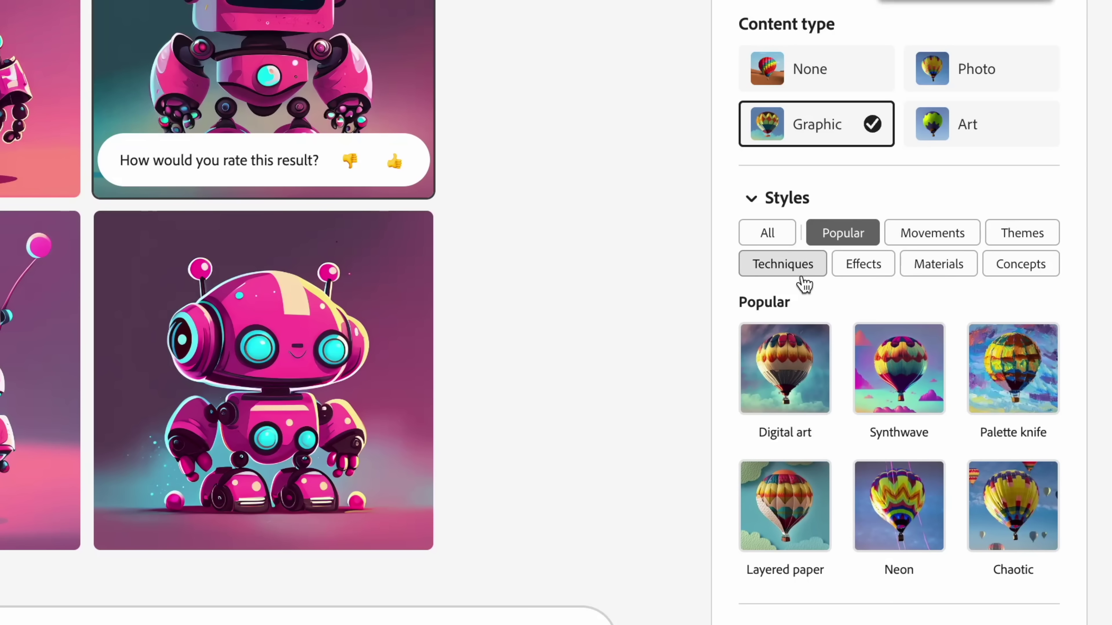
Apply the Neon style, then add Cyberpunk from the Movements styles.
scroll(864, 348, down, 2)
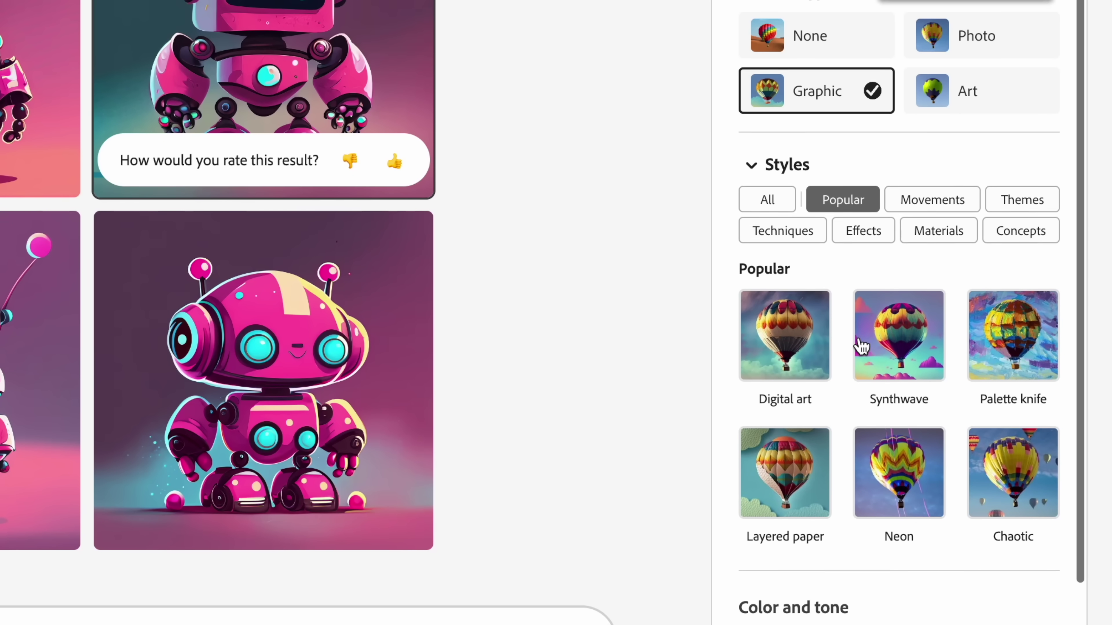
scroll(896, 458, up, 1)
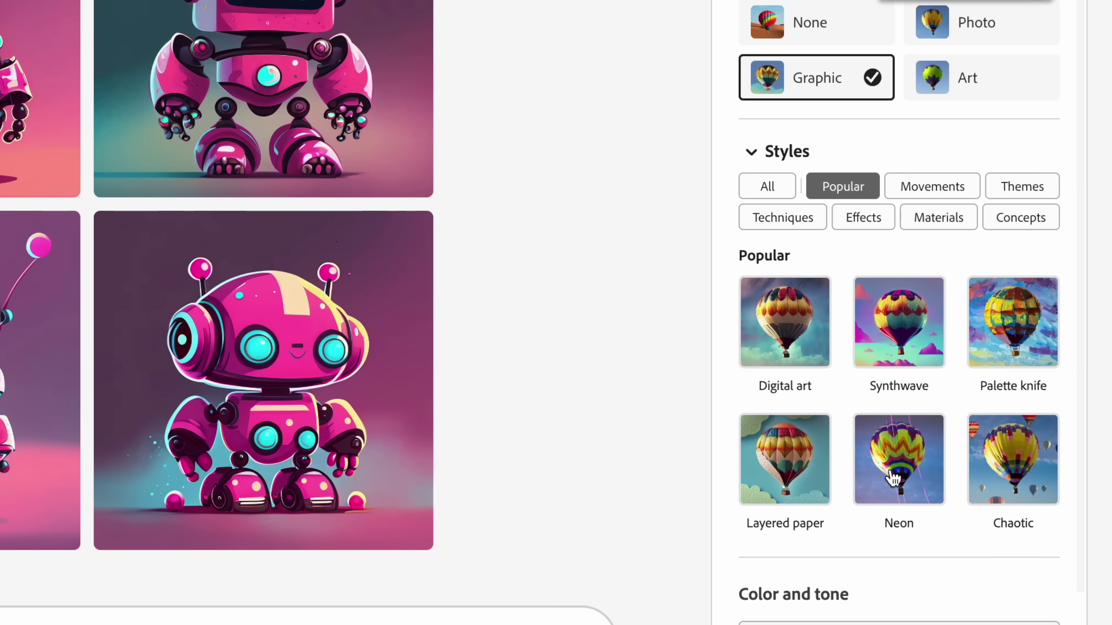
click(894, 464)
click(924, 183)
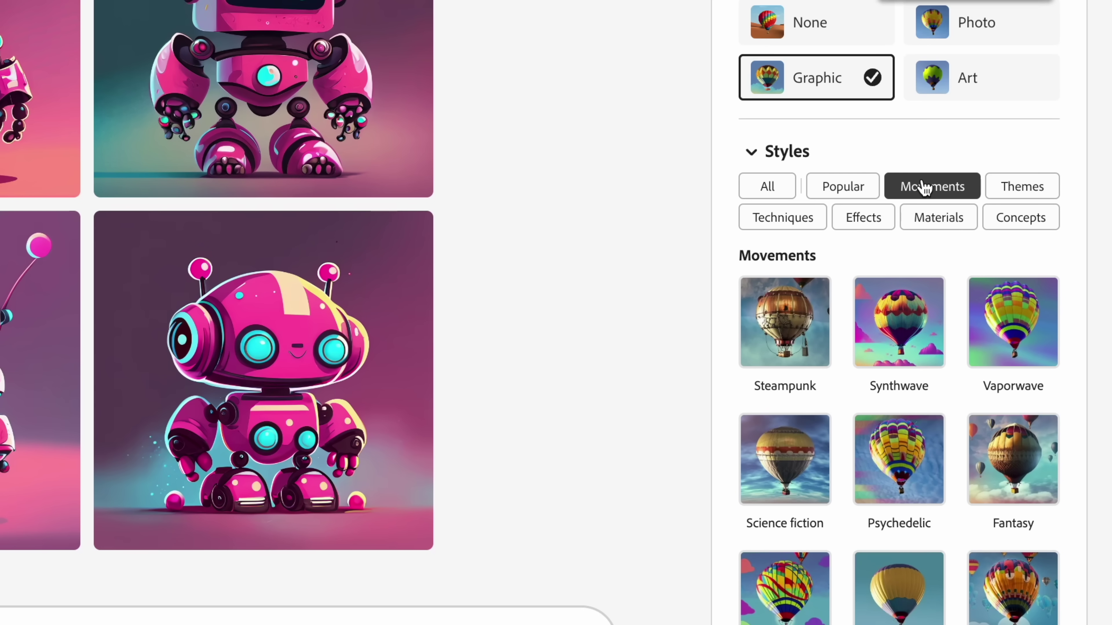
scroll(897, 462, down, 4)
scroll(898, 465, down, 1)
click(902, 535)
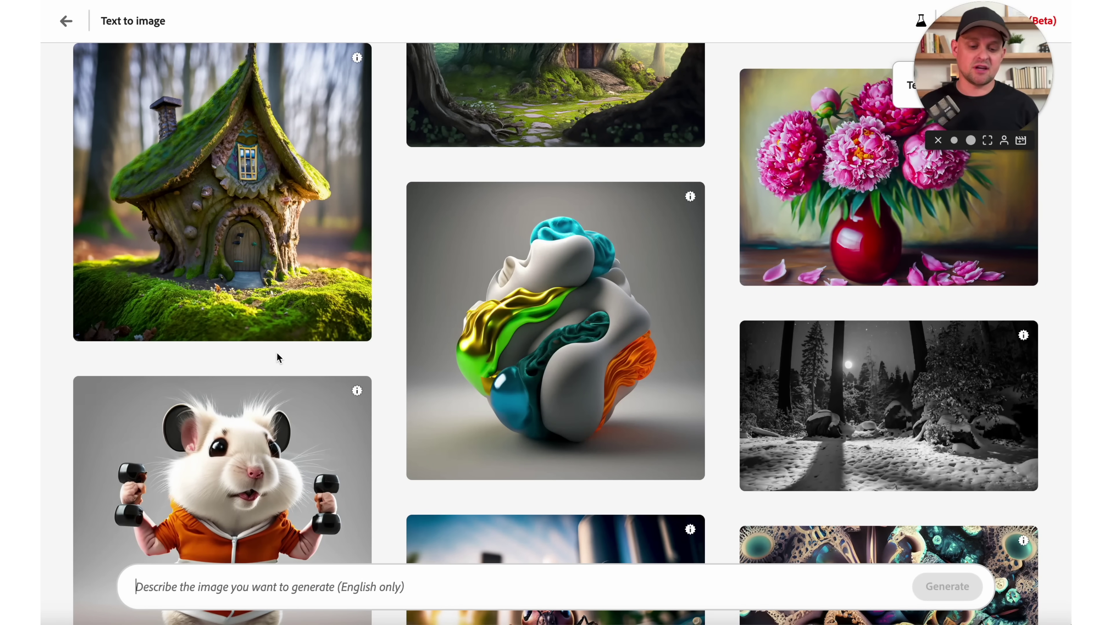
Generate images from the prompt 'orange turtle with boxing gloves'.
text(orange tur)
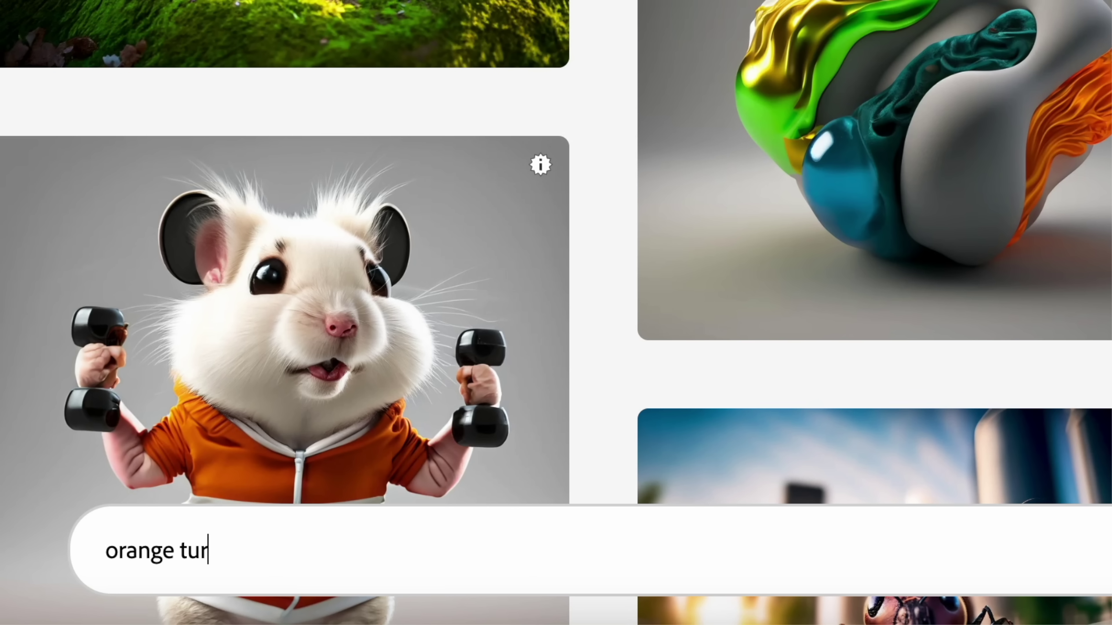
text(tle with bozin)
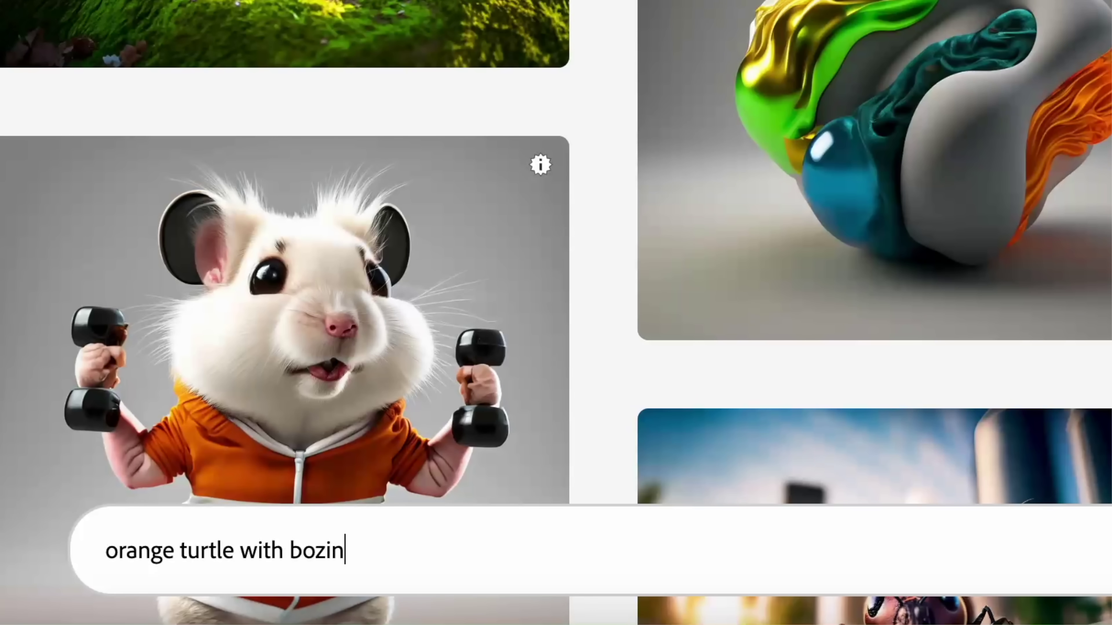
key(BackSpace)
key(BackSpace)
key(BackSpace)
text(xing gloves)
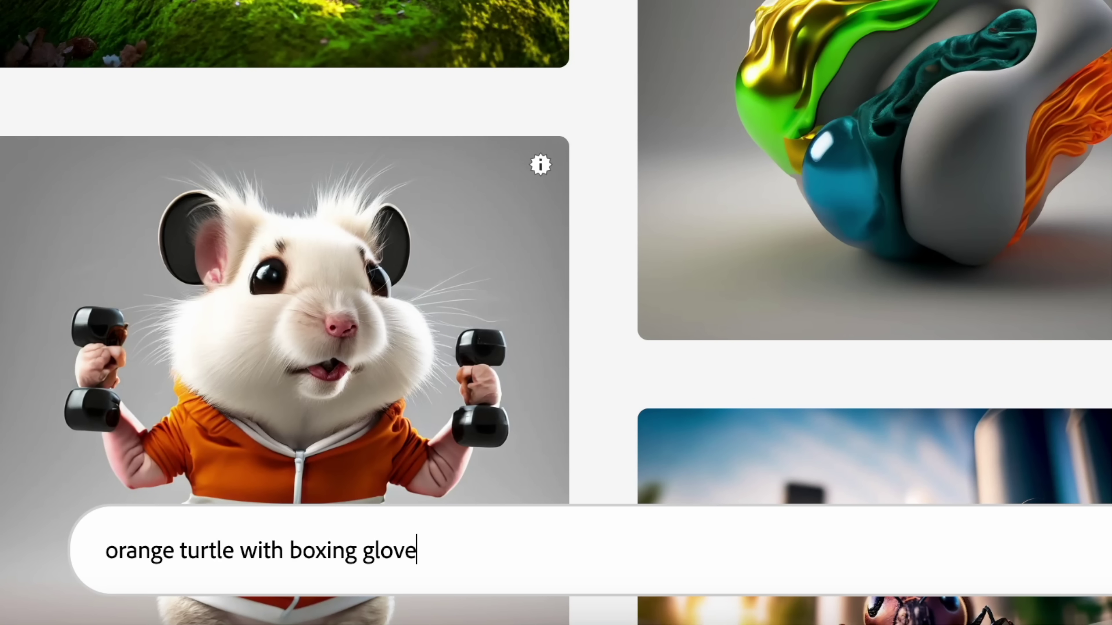
key(Return)
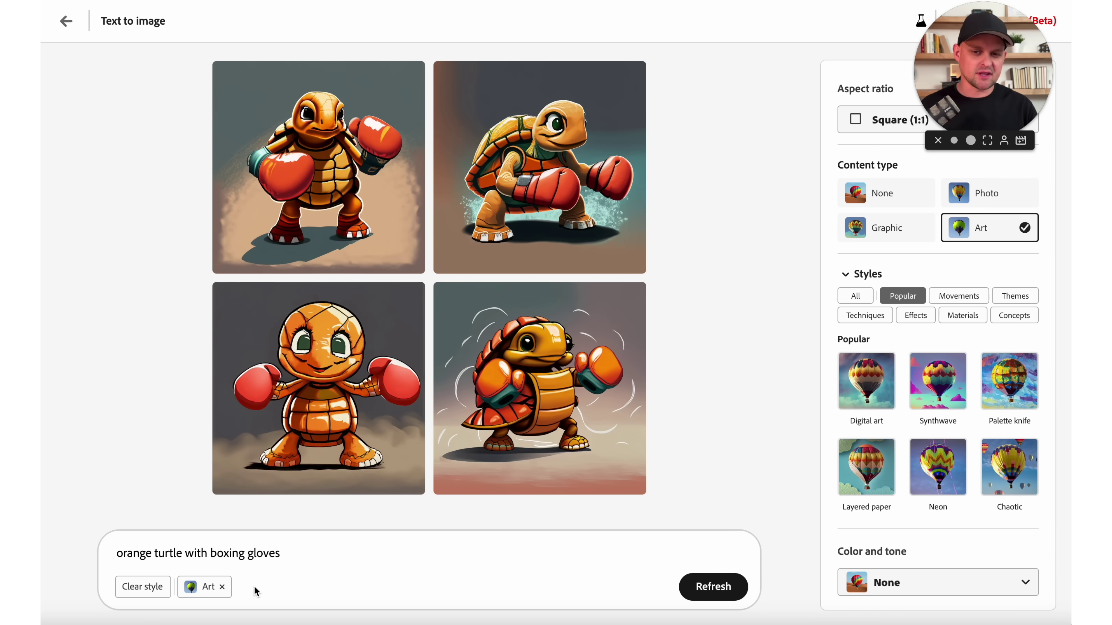
Re-render the turtles with the Photo content type and scroll to the style presets.
click(987, 202)
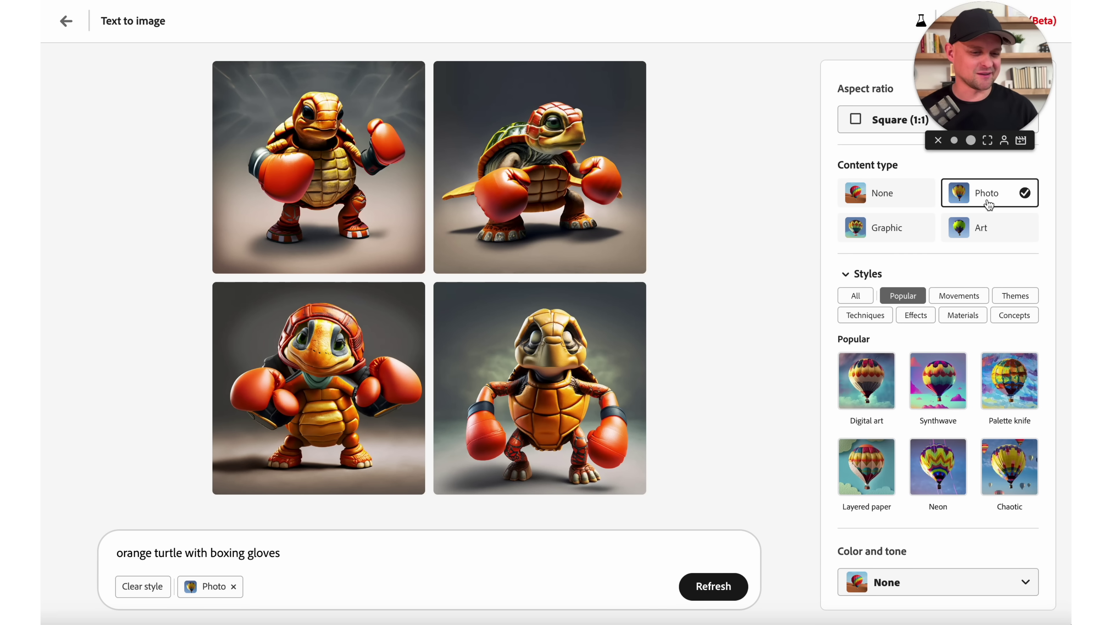
scroll(985, 405, down, 2)
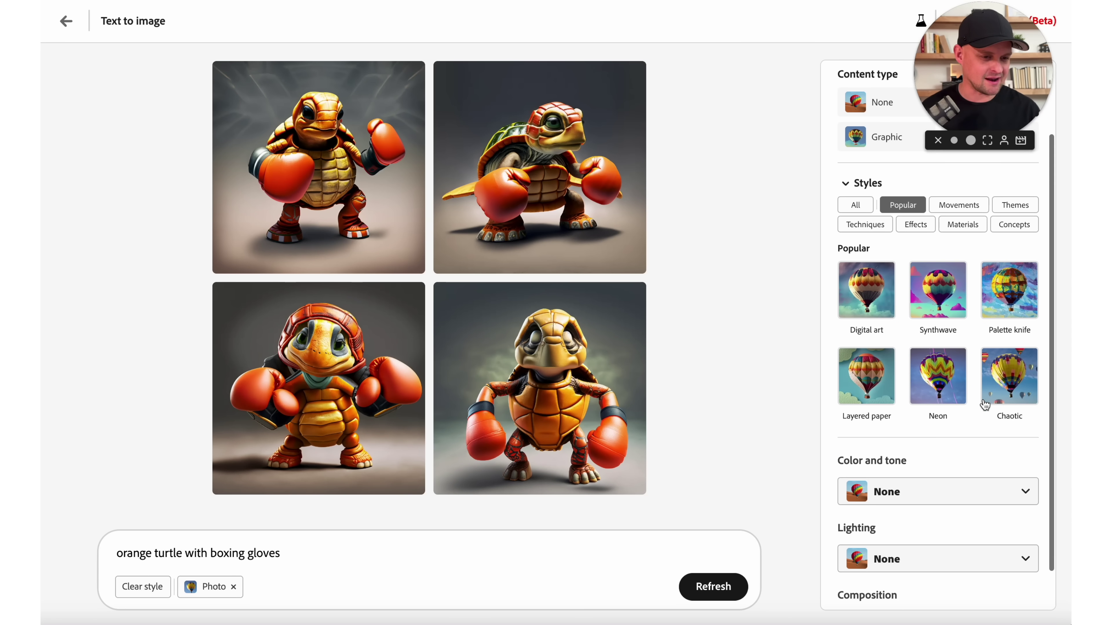
scroll(985, 388, down, 1)
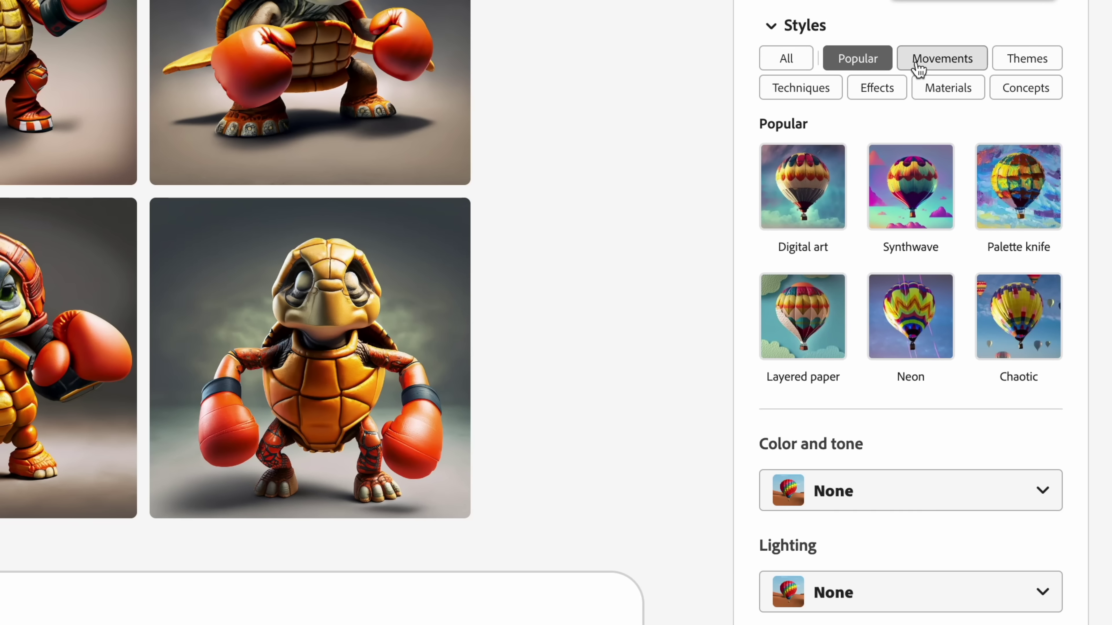
Regenerate the turtles with the Fantasy style and request variations like the top-right one.
click(957, 192)
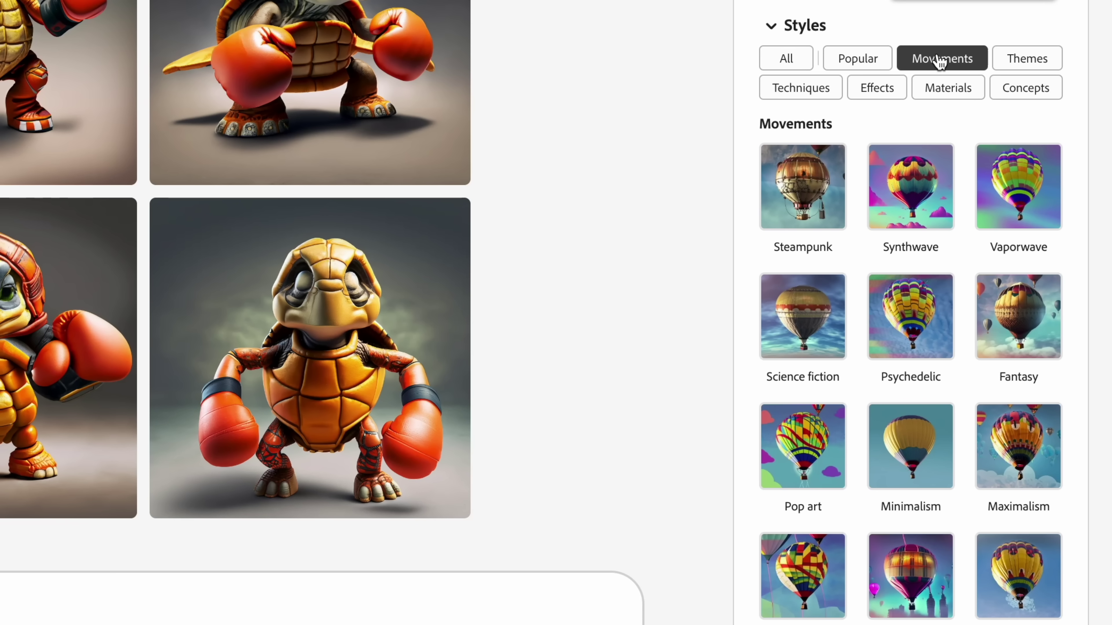
scroll(918, 198, down, 1)
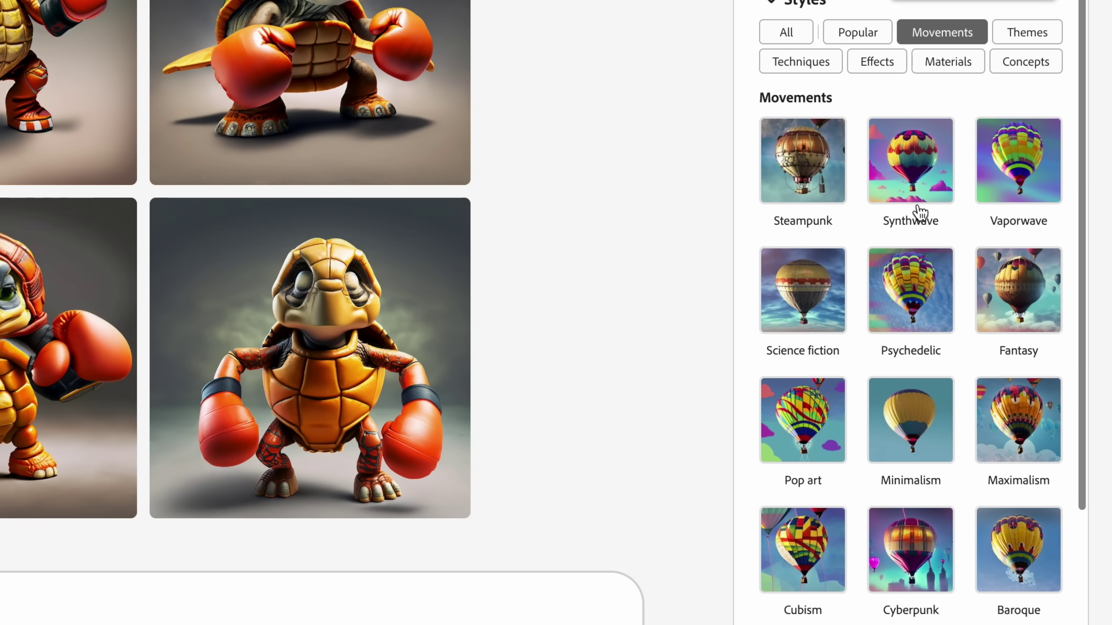
click(1008, 309)
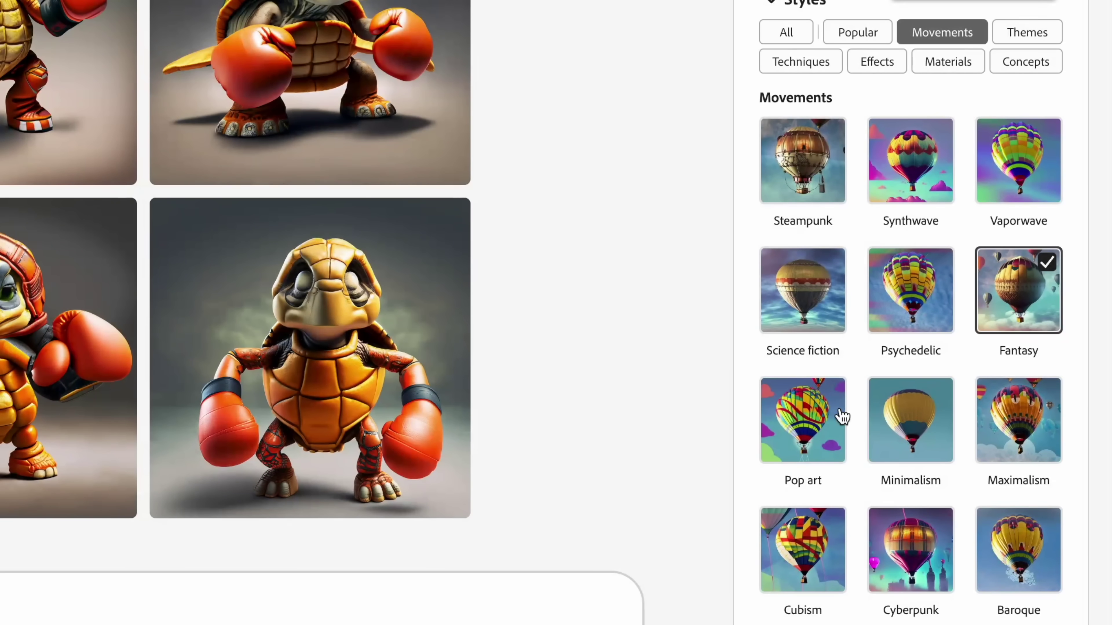
click(712, 587)
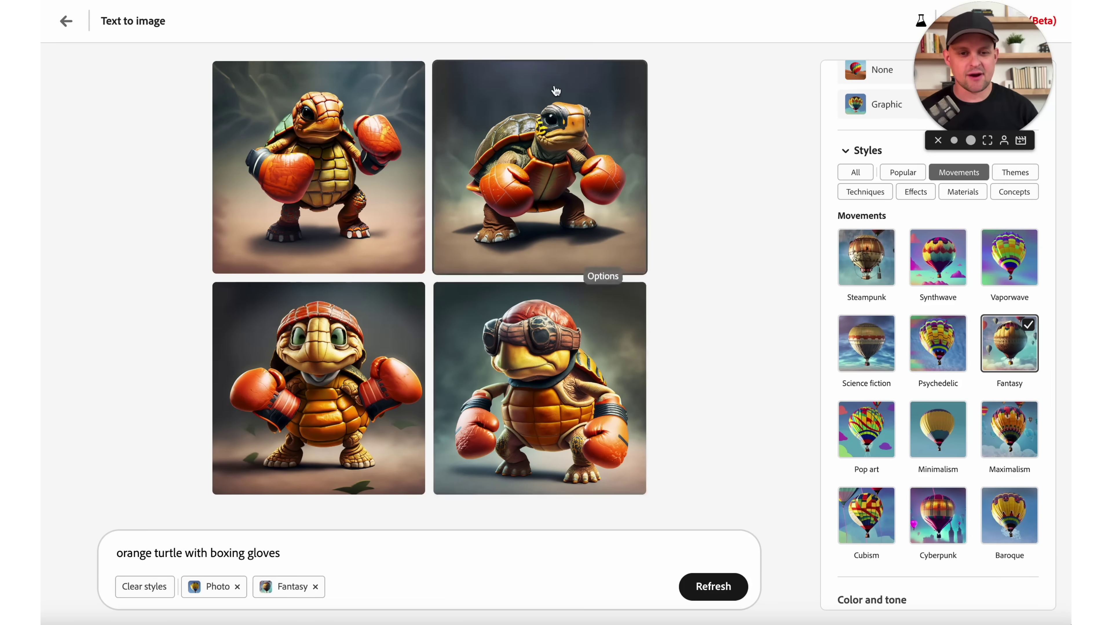
mouse_move(536, 133)
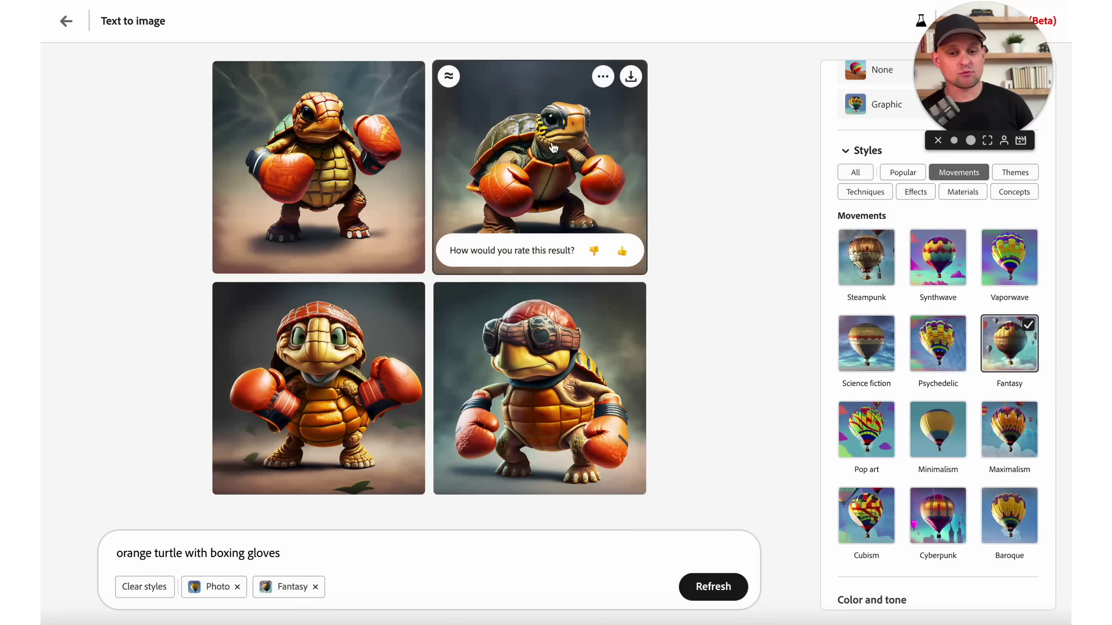
click(451, 78)
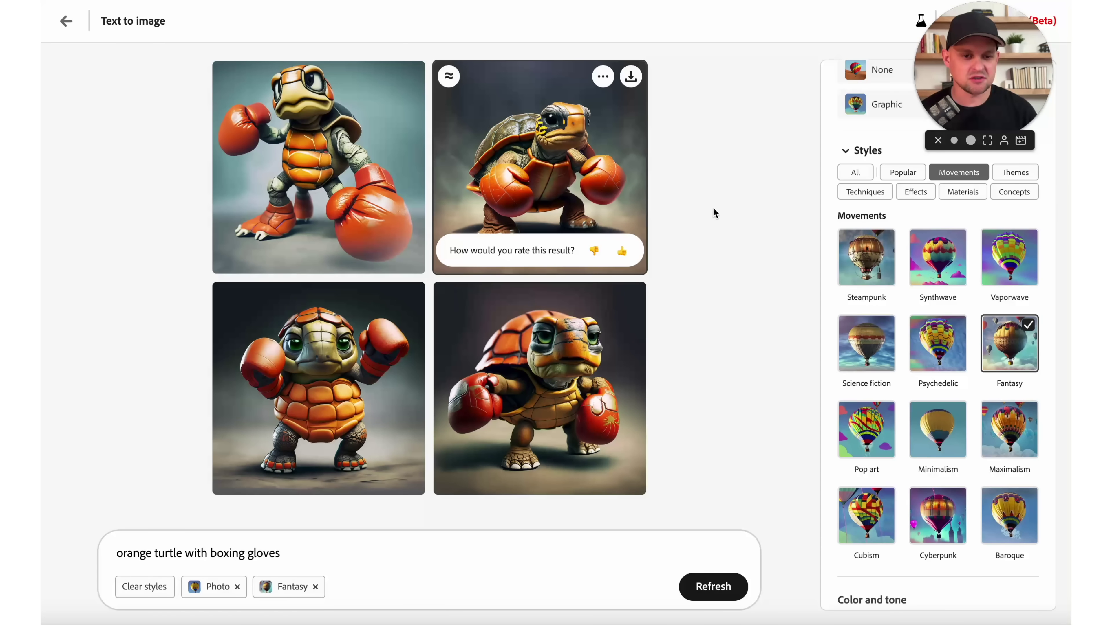
Set Lighting to Dramatic lighting and regenerate the turtles.
scroll(907, 396, down, 1)
scroll(907, 396, down, 3)
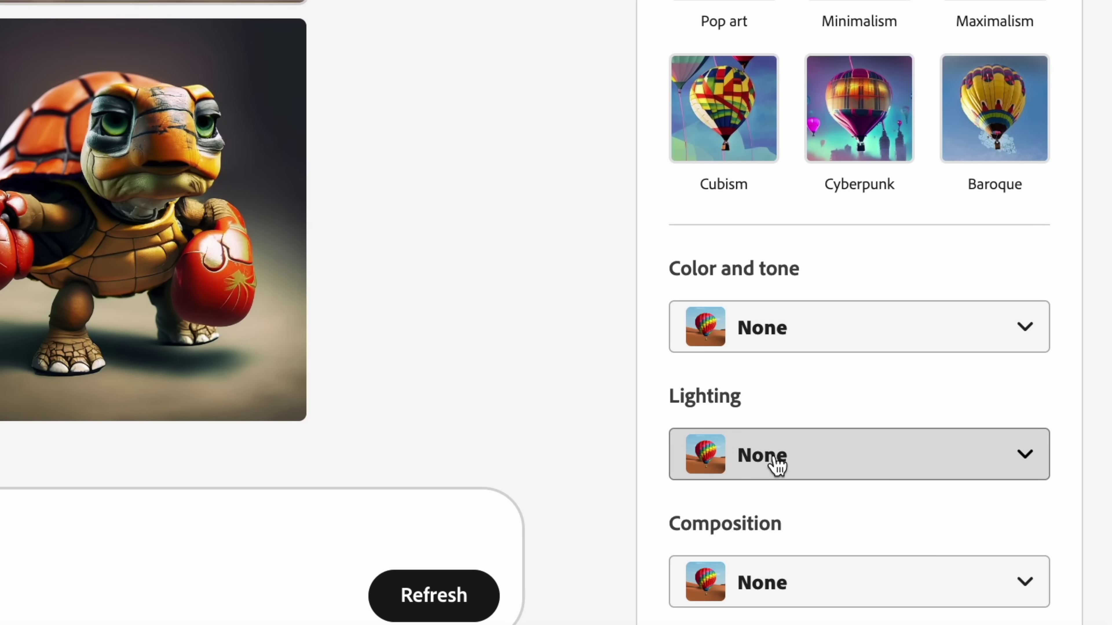
click(777, 465)
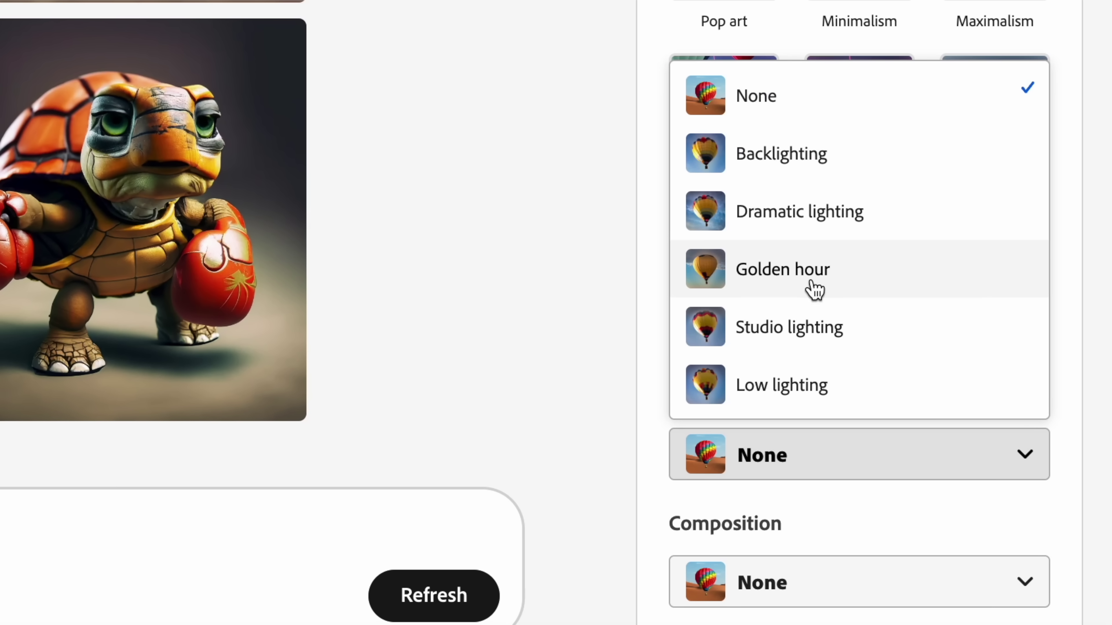
click(782, 230)
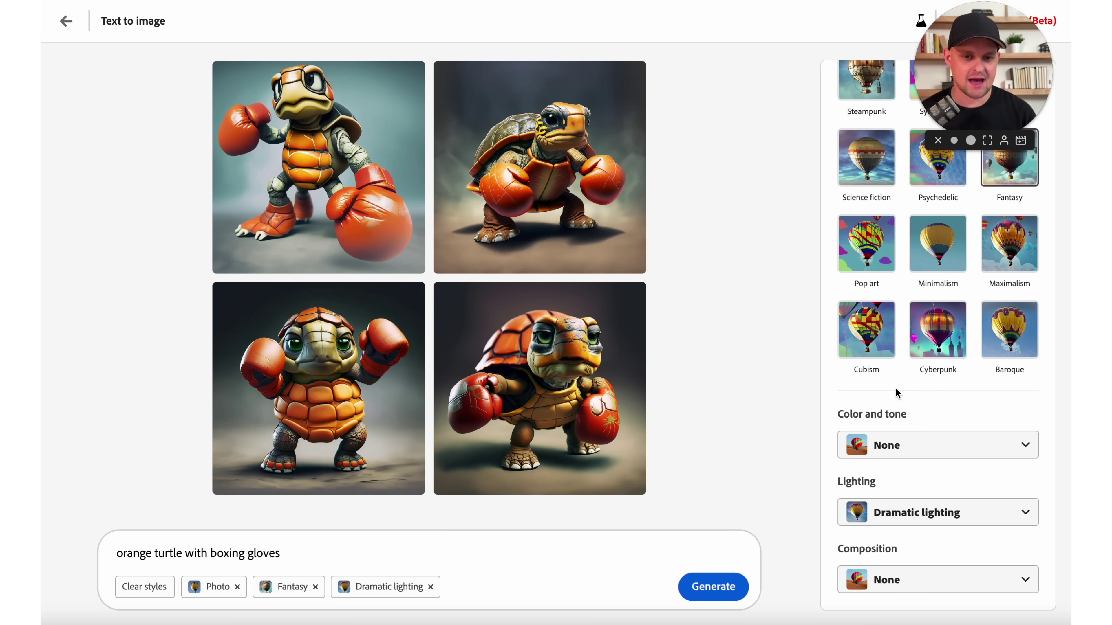
click(730, 595)
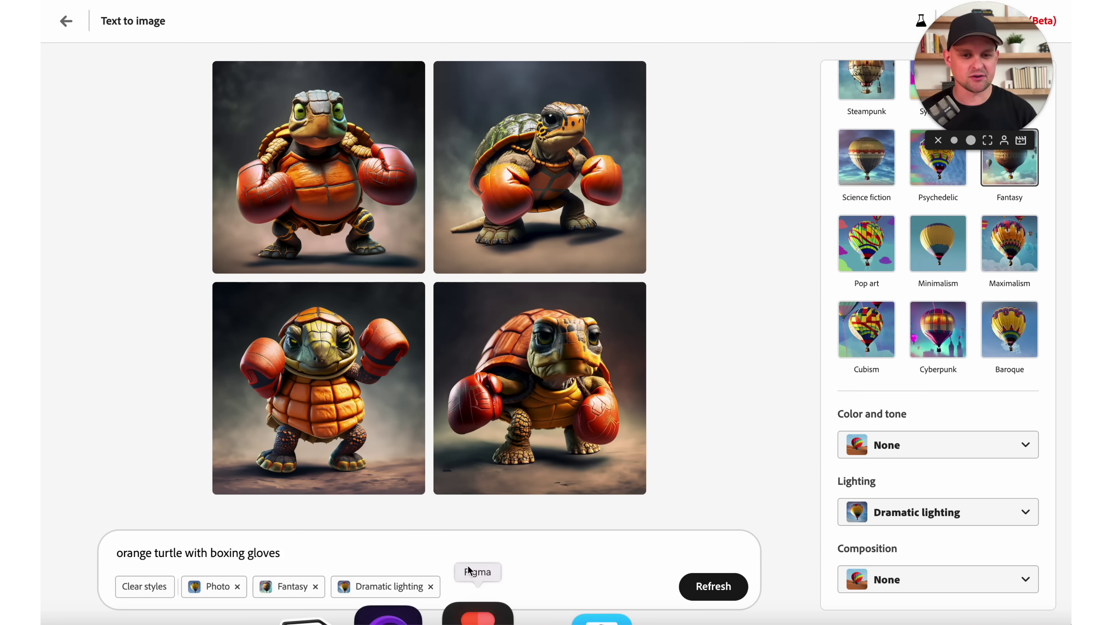
Set Color and tone to Cool tone, regenerate, then download the top-right turtle.
mouse_move(582, 323)
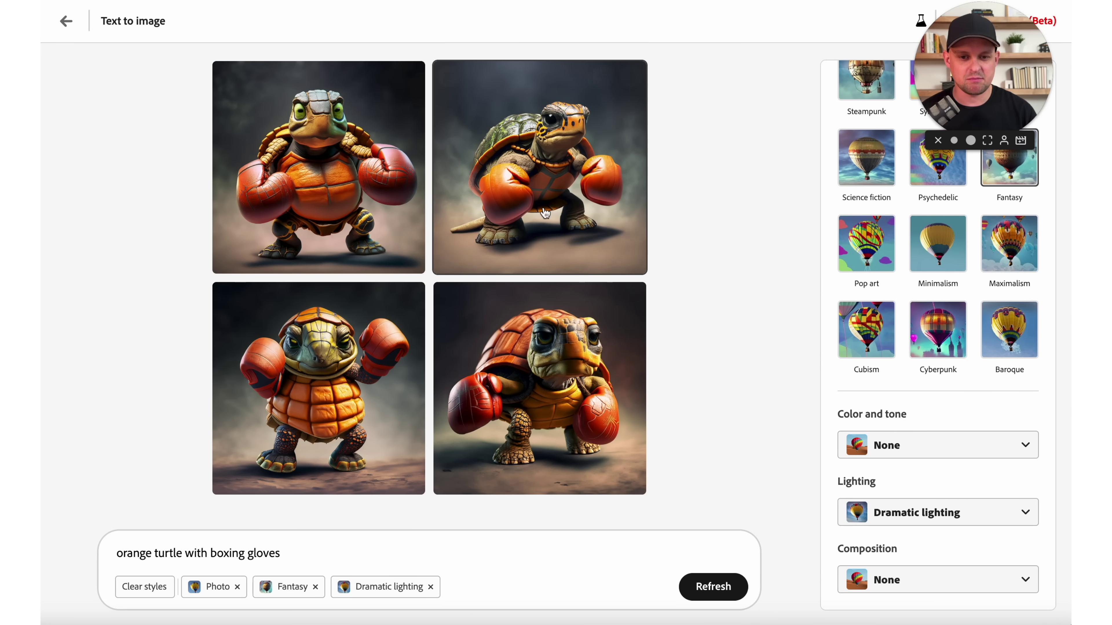
mouse_move(560, 193)
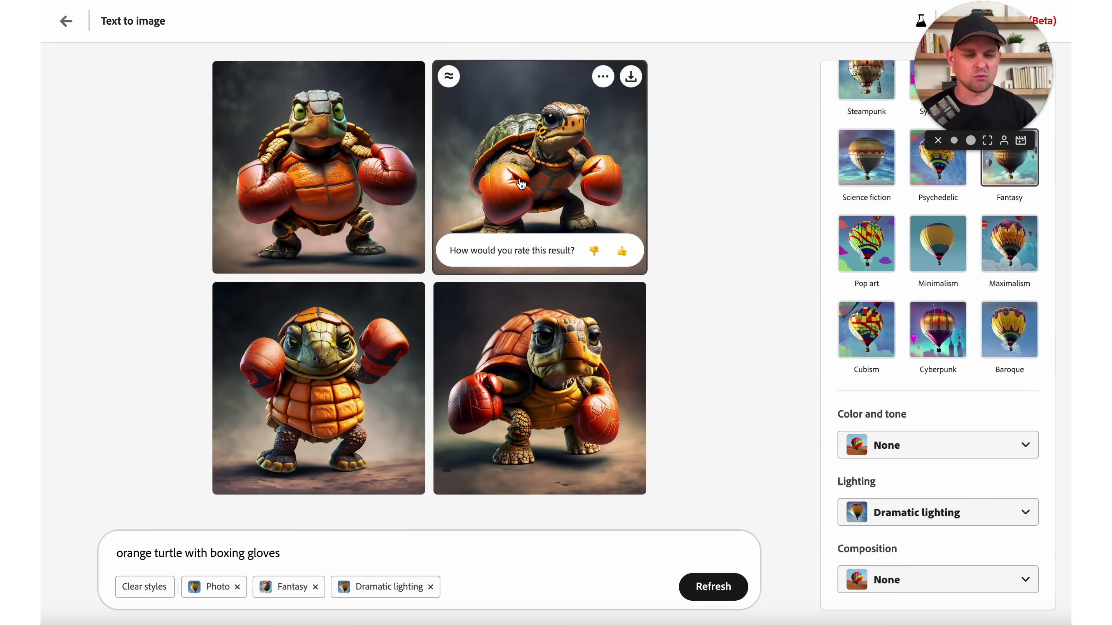
click(936, 454)
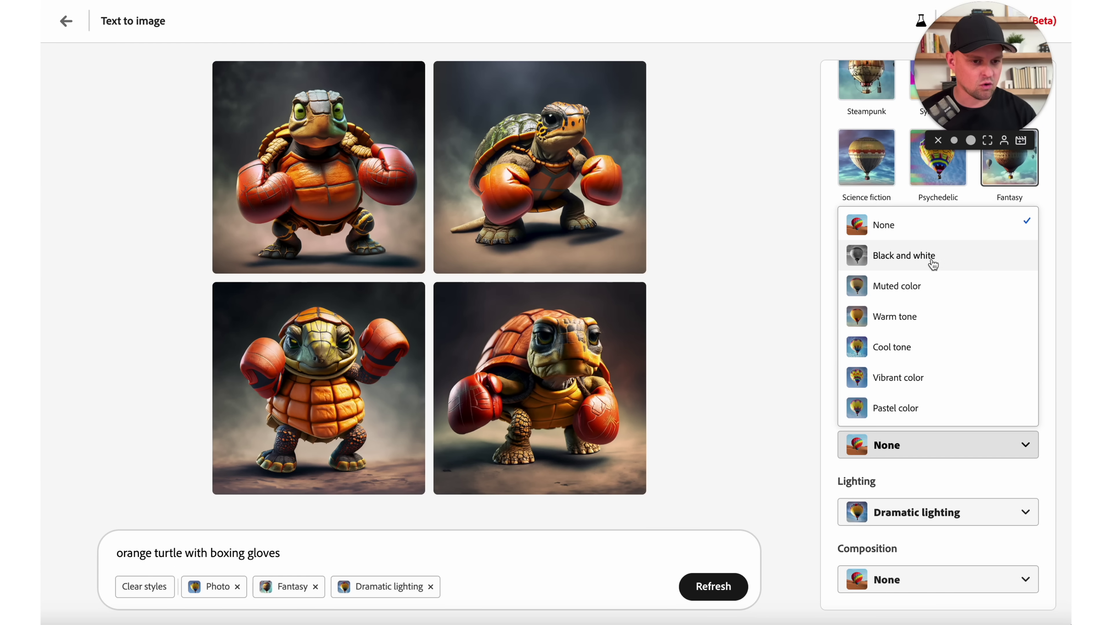
click(893, 350)
click(715, 592)
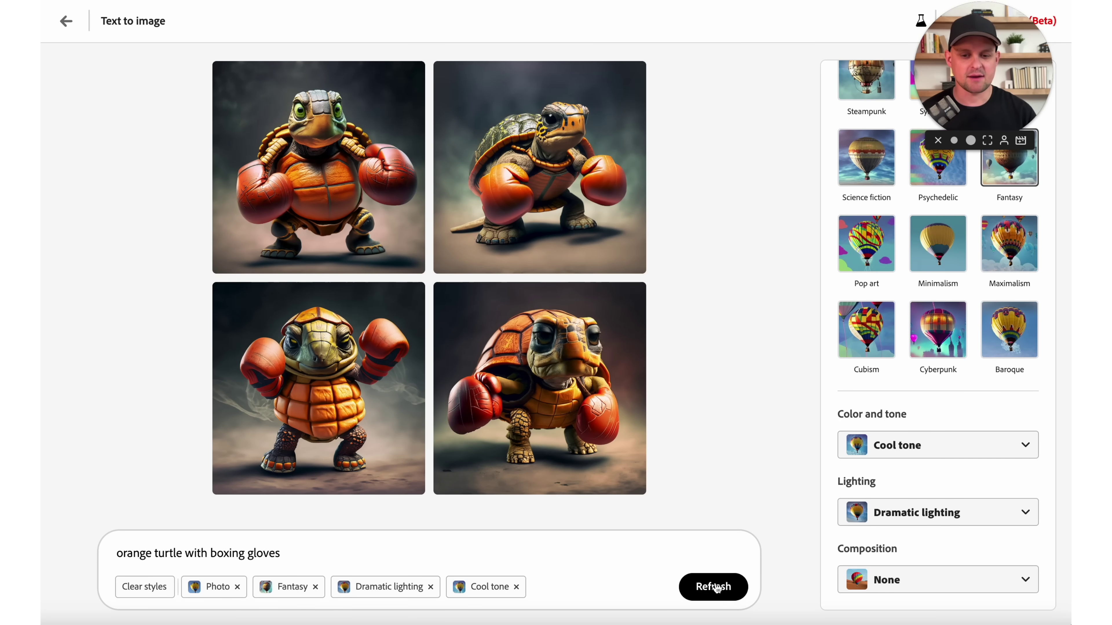
mouse_move(538, 165)
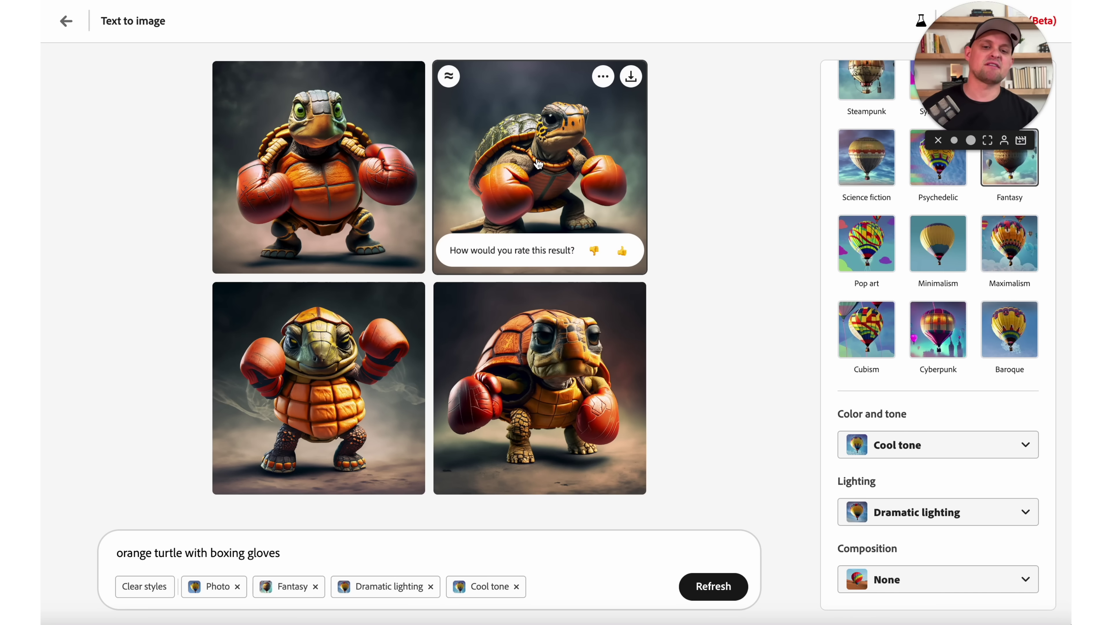
click(631, 76)
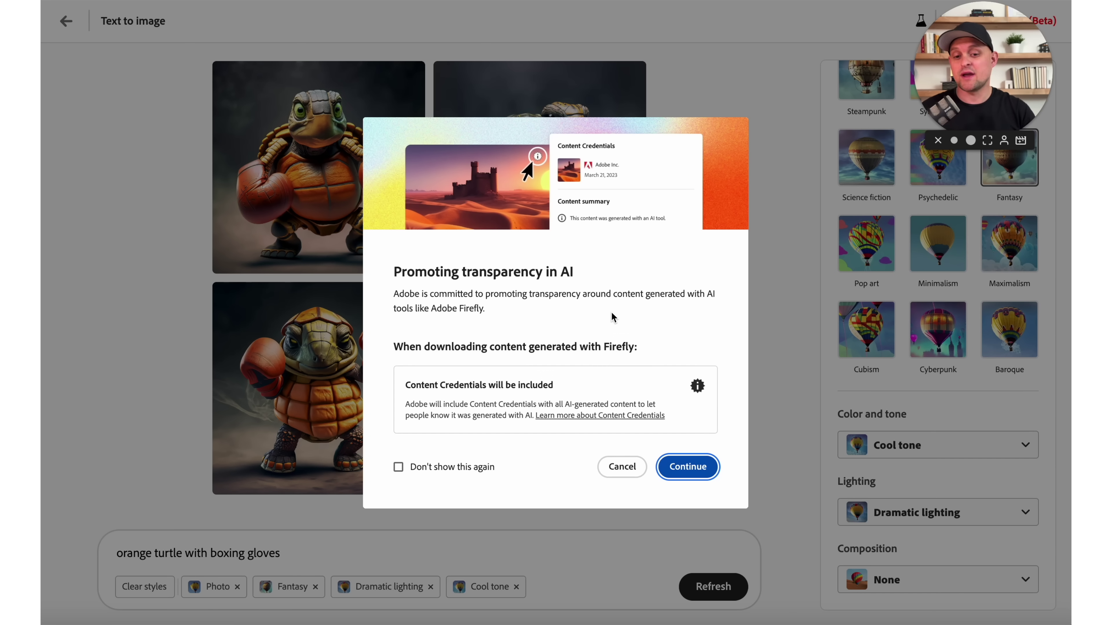
Follow 'Learn more about Content Credentials' to the Firefly FAQ.
click(591, 420)
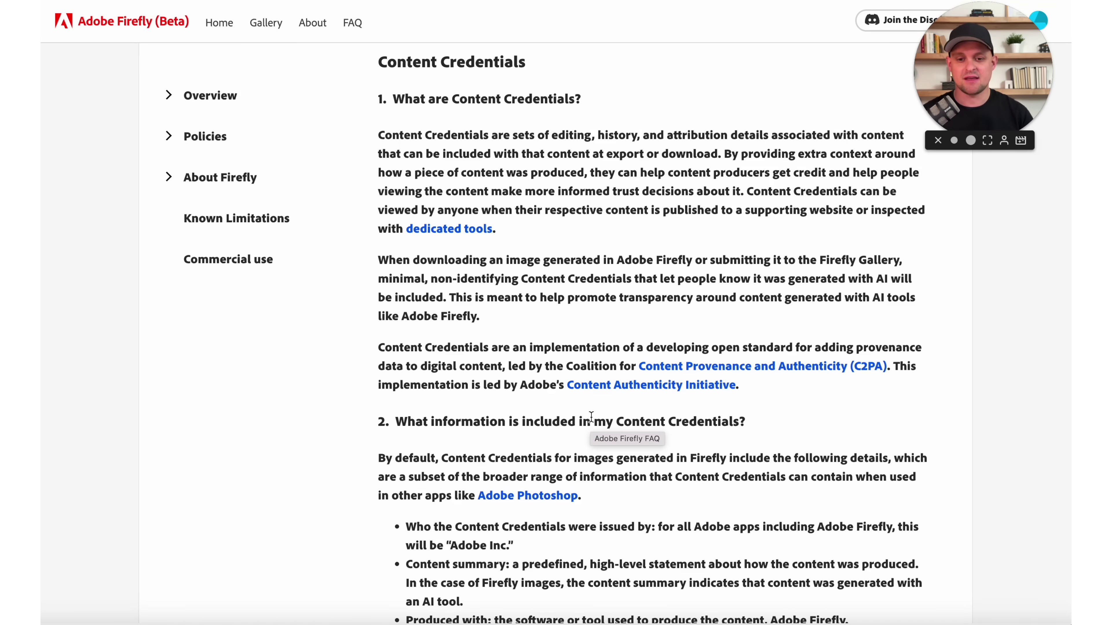
Follow the FAQ's 'dedicated tools' link to the Content Authenticity Verify page.
click(456, 237)
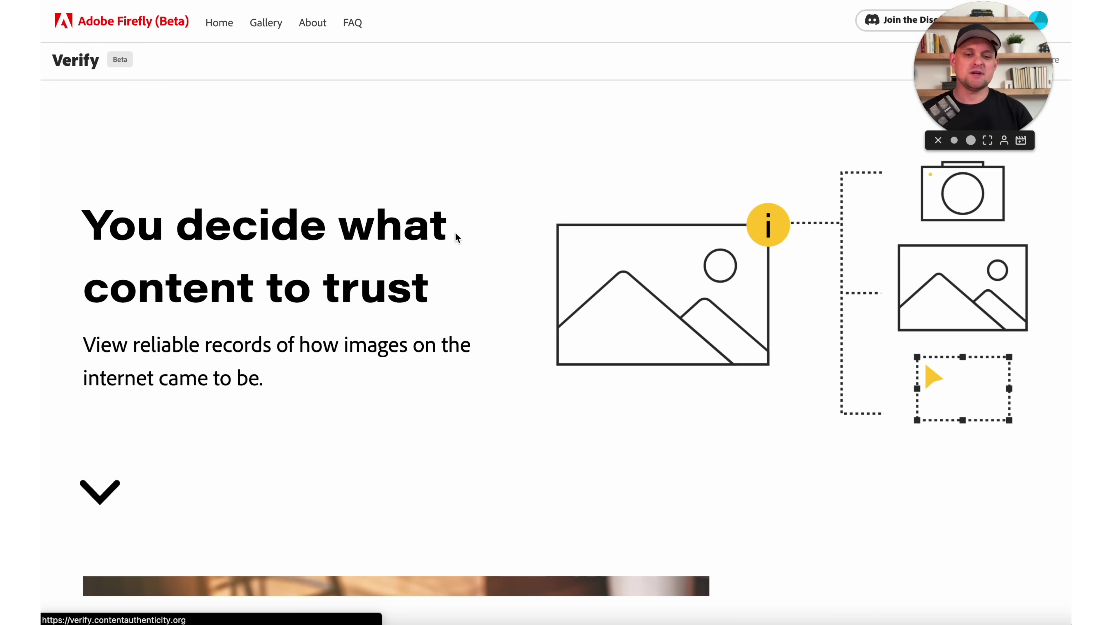
Scroll down through the Content Authenticity Verify page.
scroll(429, 318, down, 8)
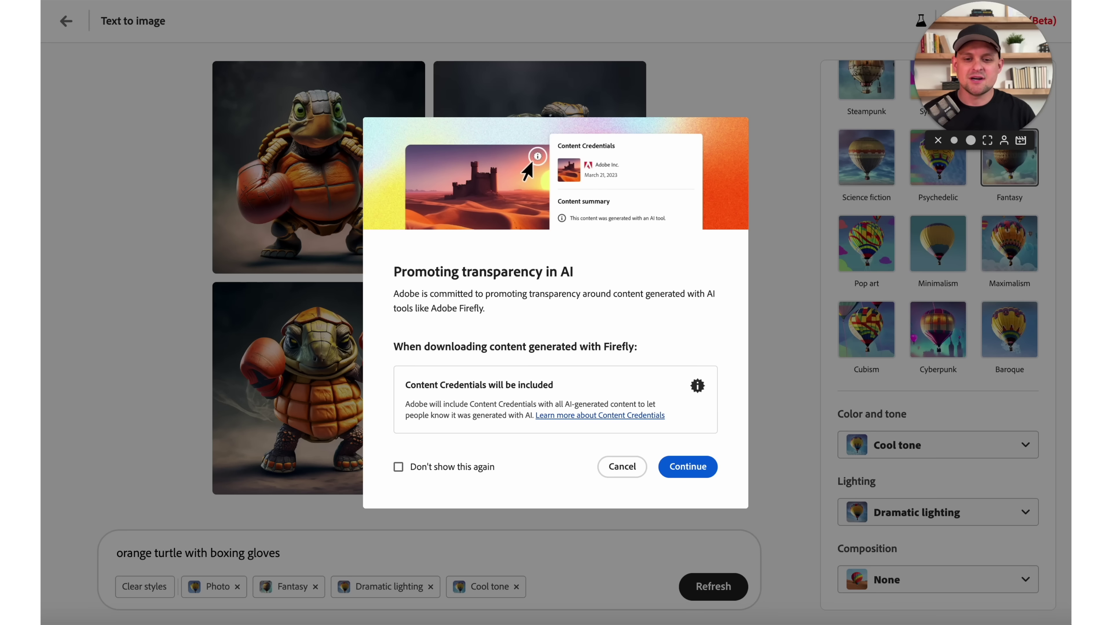
Dismiss the download notice and replace the prompt with 'santa clause lifting weights'.
click(624, 466)
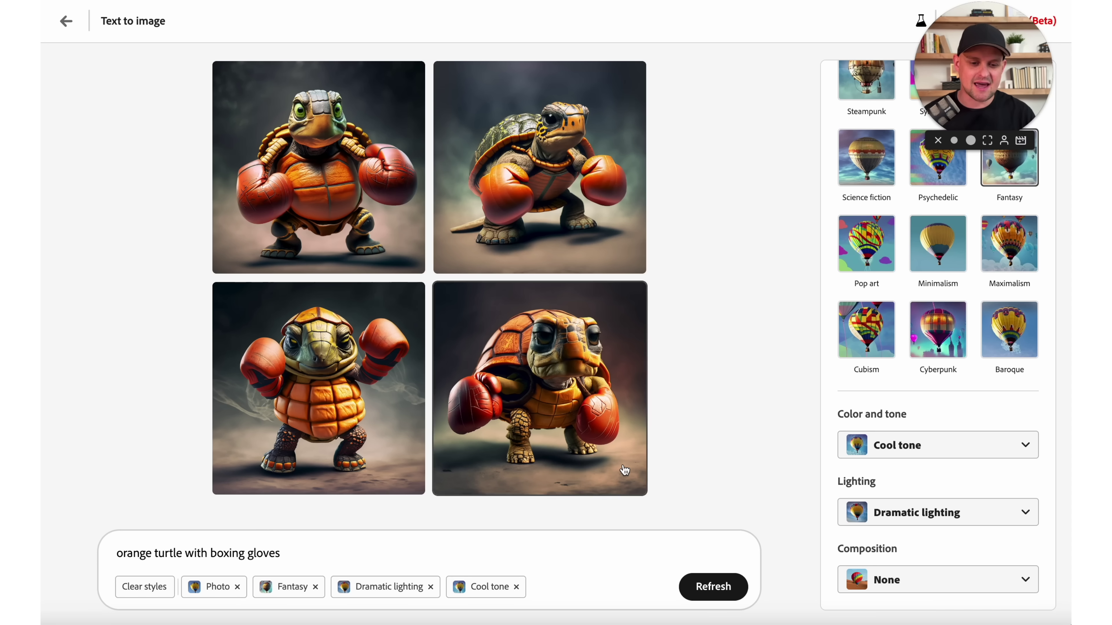
triple_click(227, 556)
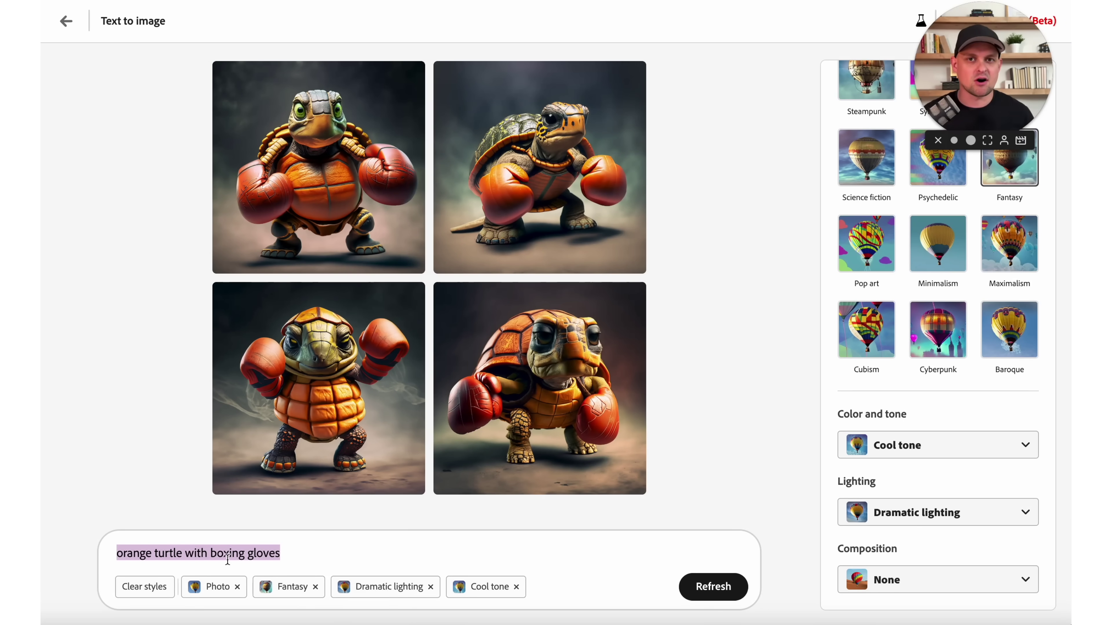
text(santa calau)
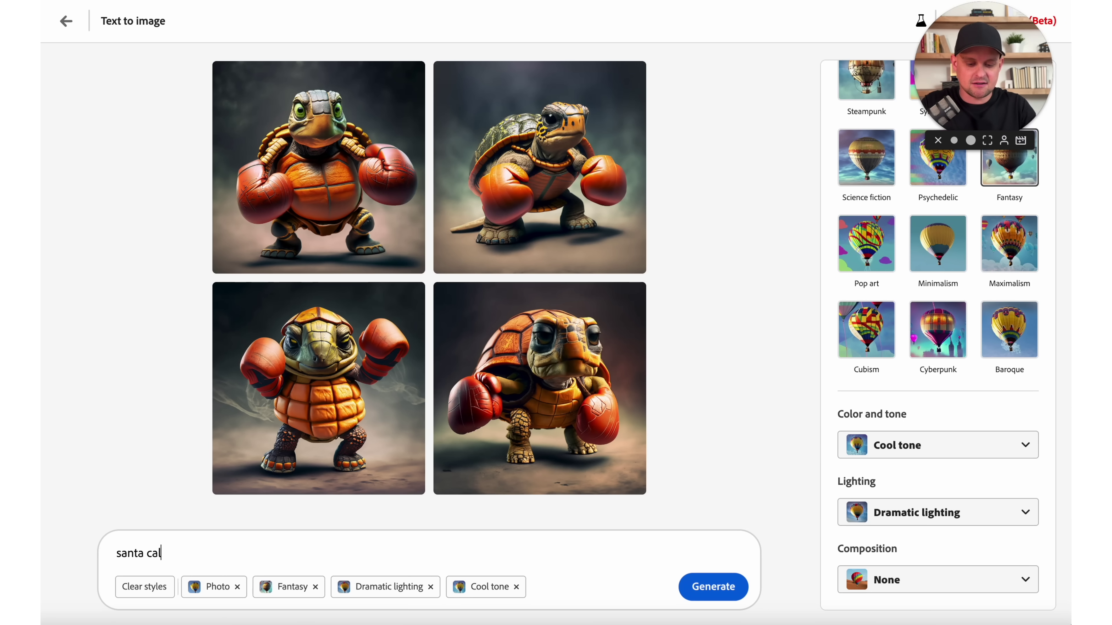
key(BackSpace)
key(BackSpace)
key(BackSpace)
key(BackSpace)
text(lause lifting weights)
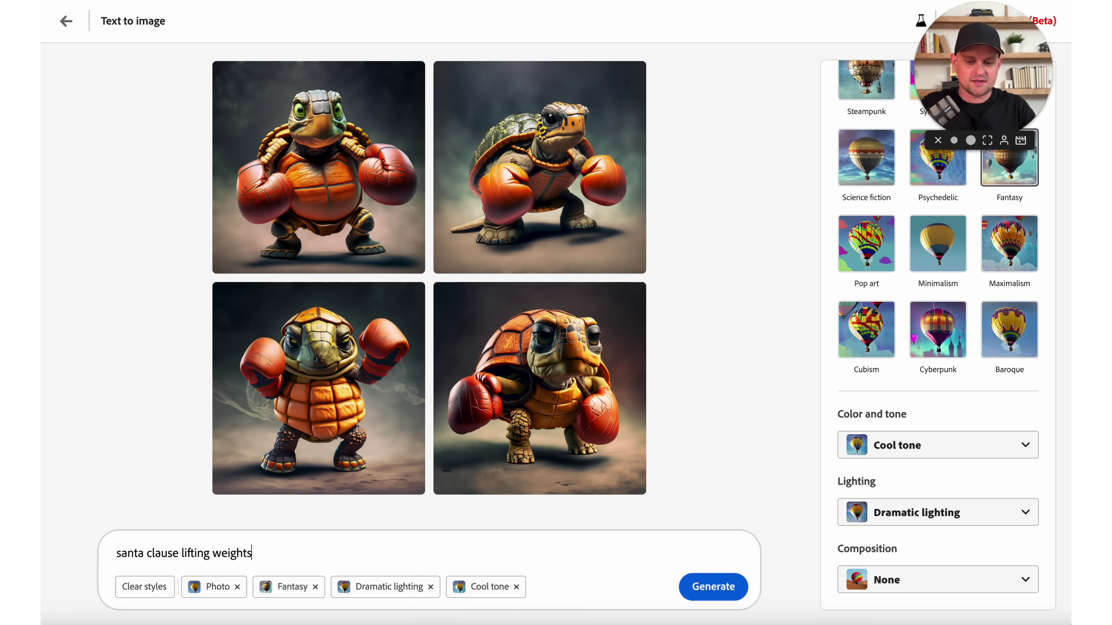
Remove the Photo, Fantasy, lighting and tone styles, then generate new images.
click(237, 587)
click(244, 587)
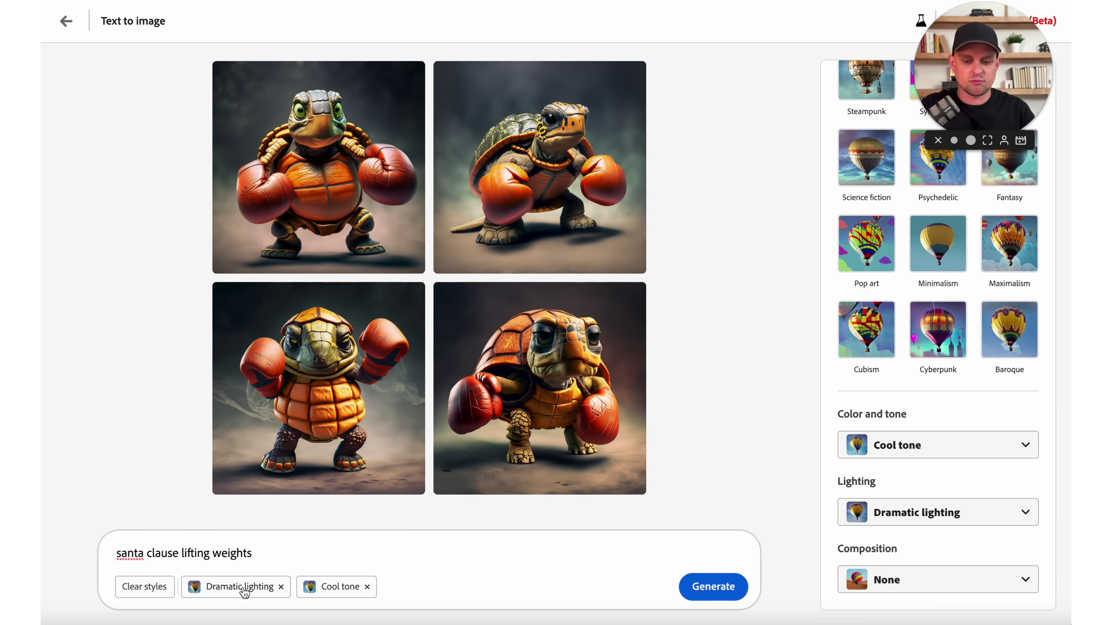
click(280, 588)
click(247, 587)
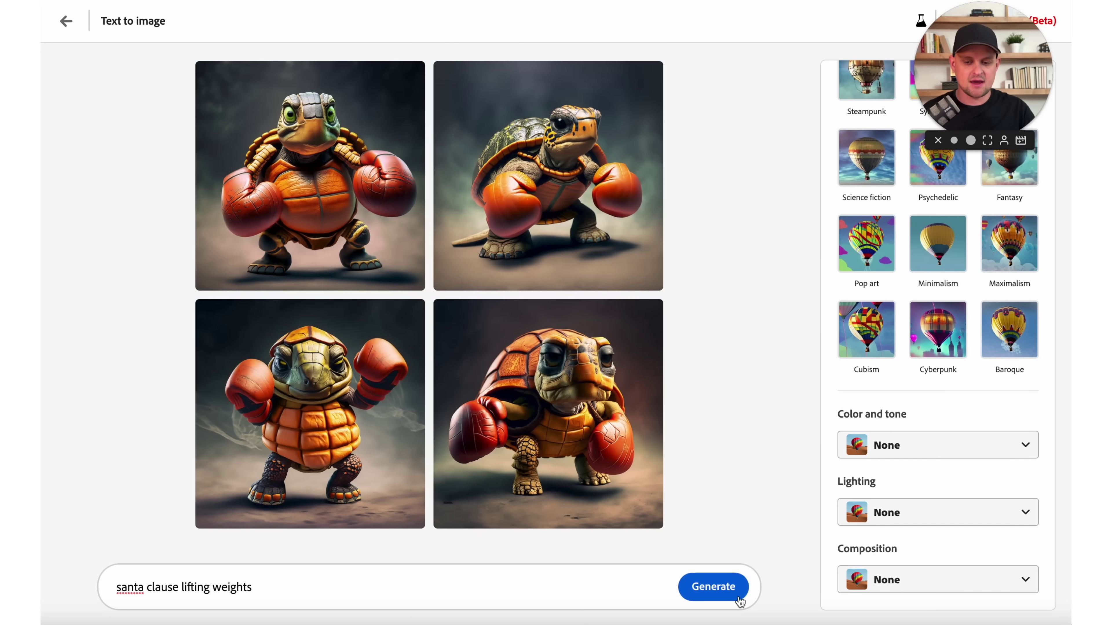
click(740, 594)
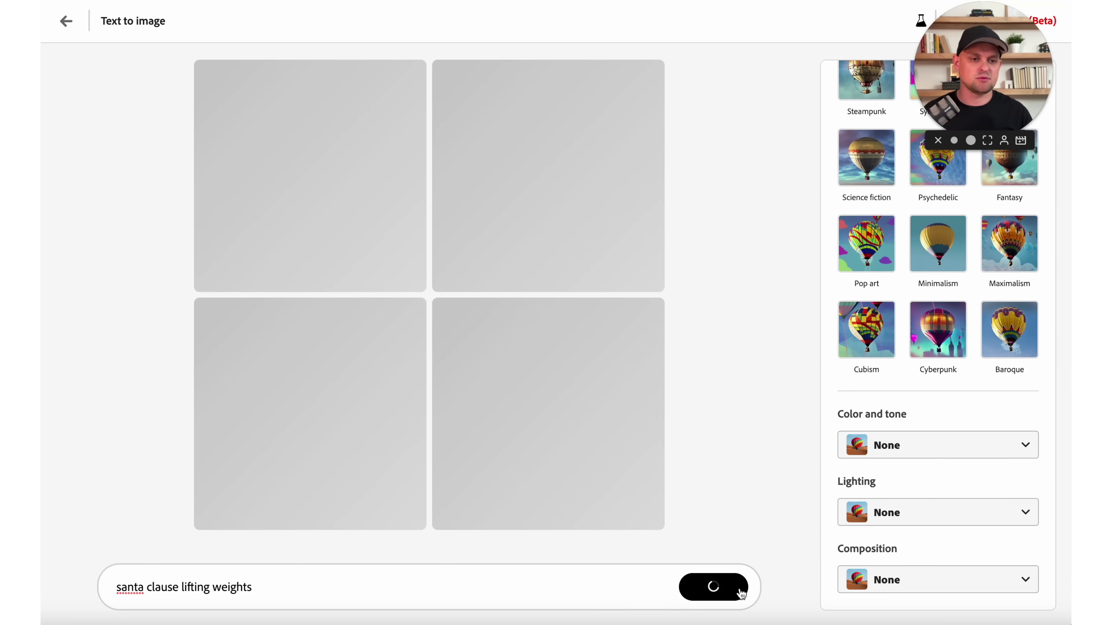
Show images similar to the lower-left weightlifting Santa, then add the Psychedelic movement style.
scroll(874, 281, up, 7)
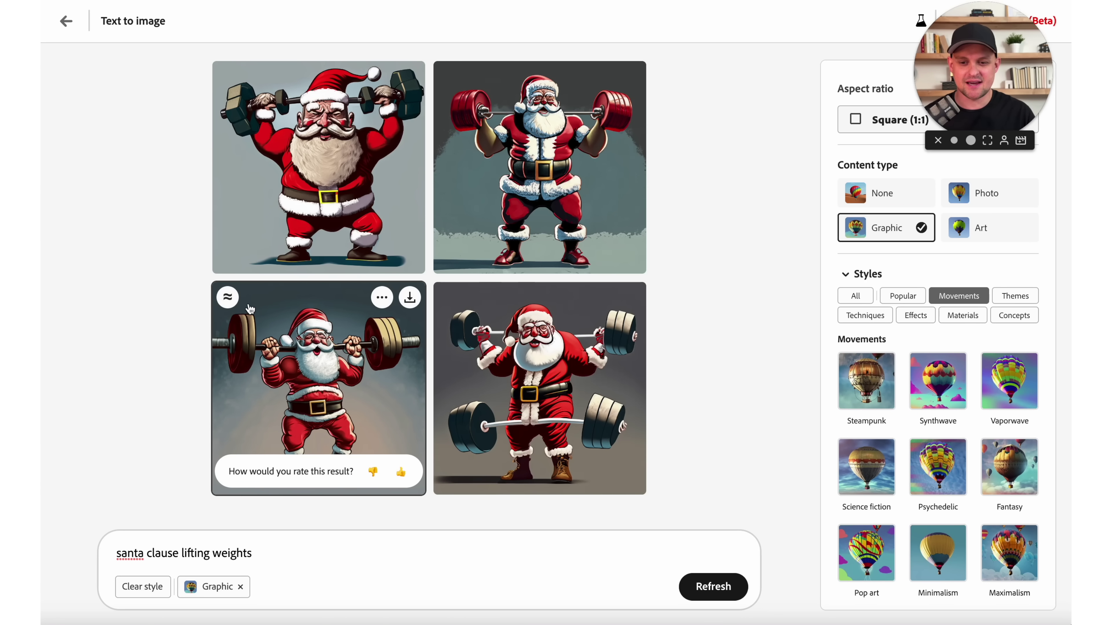
click(234, 301)
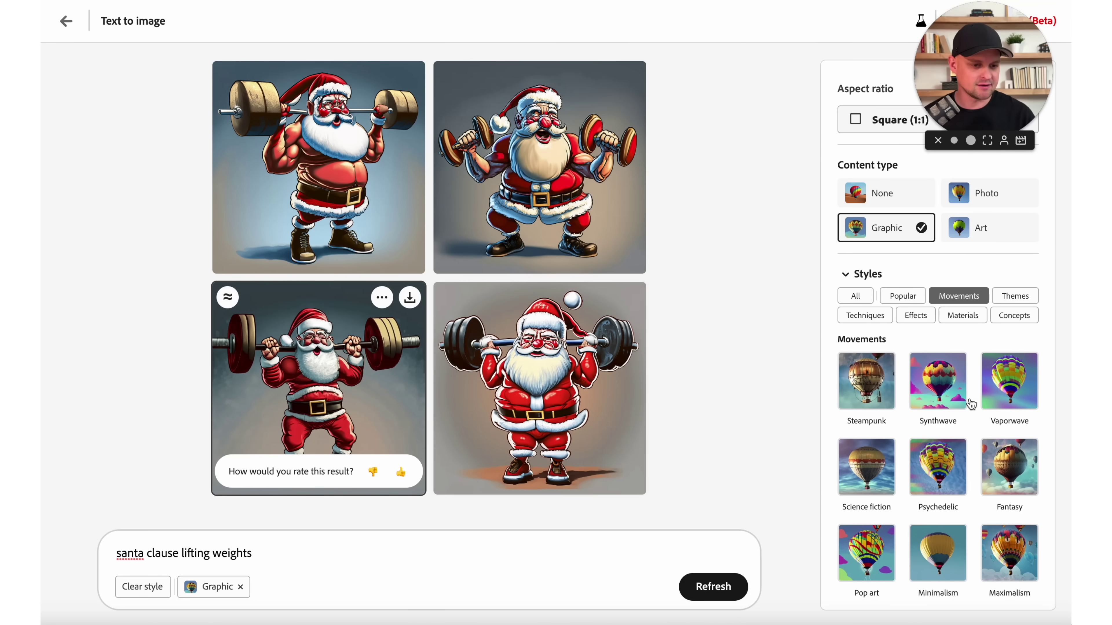
scroll(937, 520, down, 1)
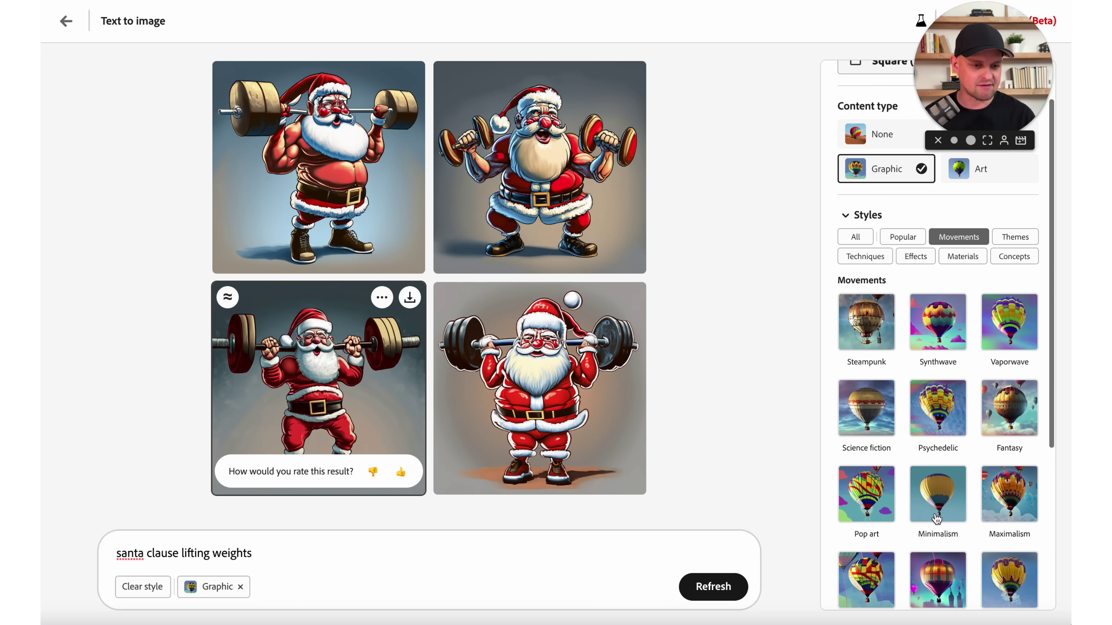
click(941, 417)
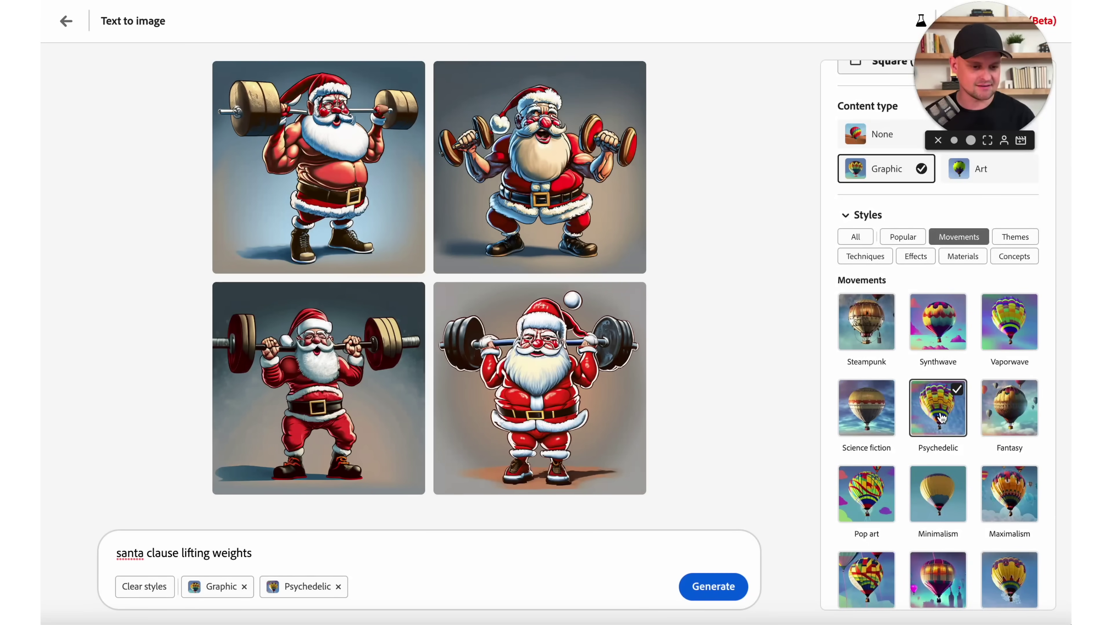
Add the Baroque style and regenerate the weightlifting Santas.
scroll(941, 417, down, 2)
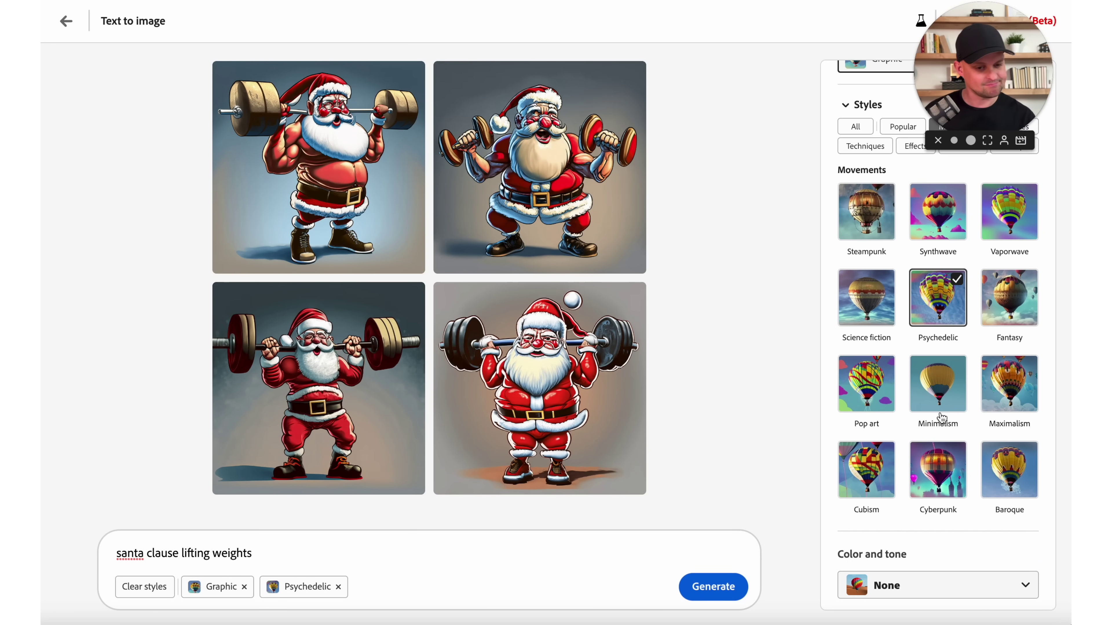
click(1006, 480)
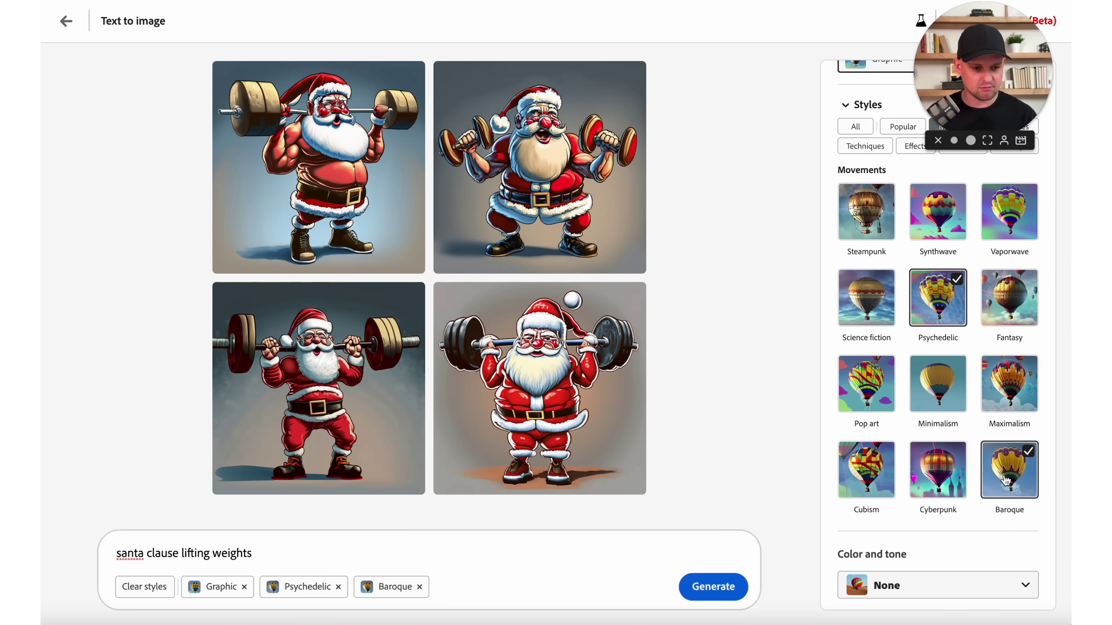
click(714, 592)
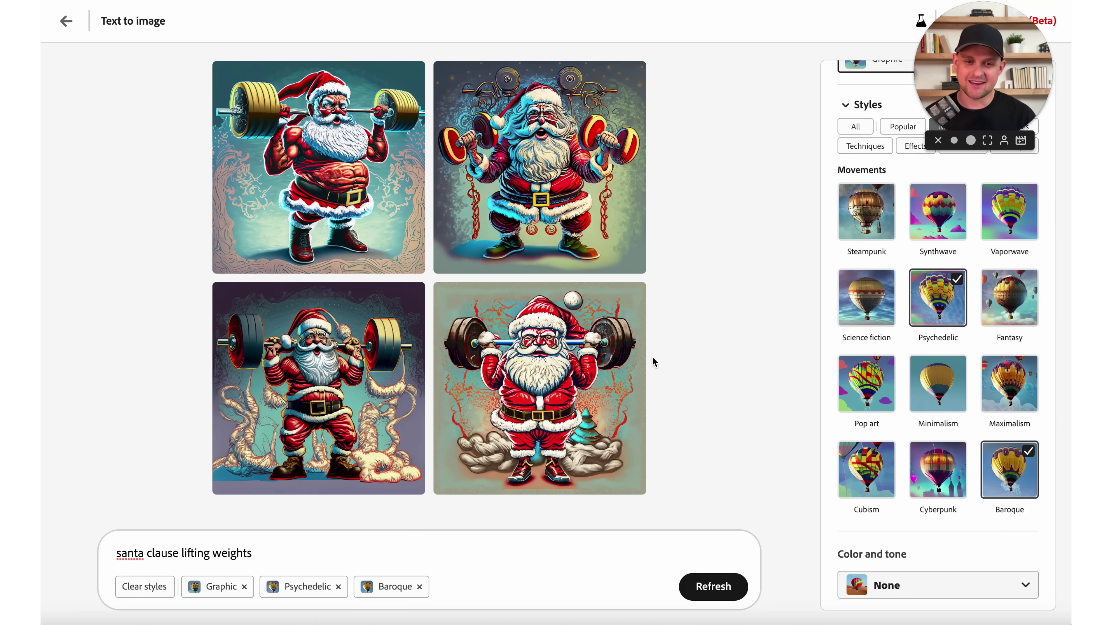
Open and dismiss the fourth Santa image's options menu, then leave the results page.
mouse_move(516, 384)
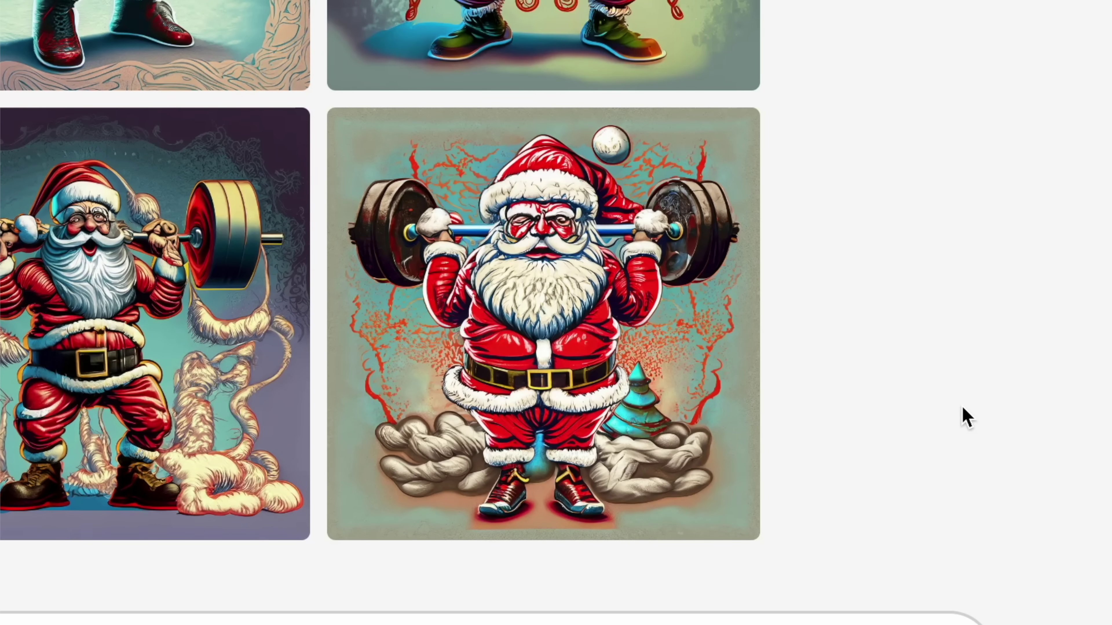
click(672, 137)
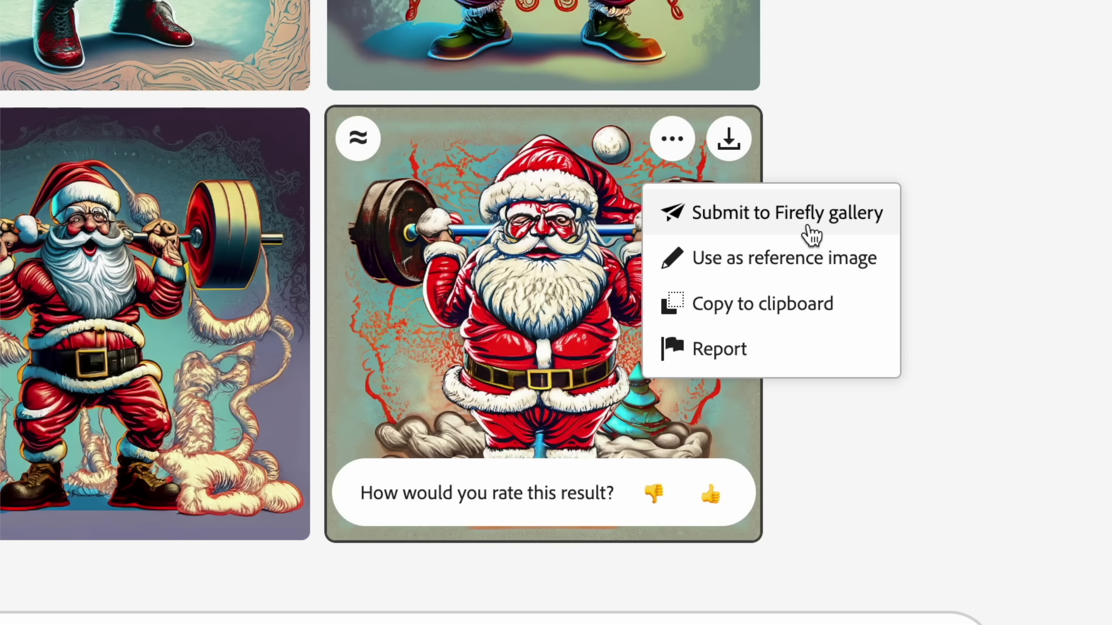
click(971, 352)
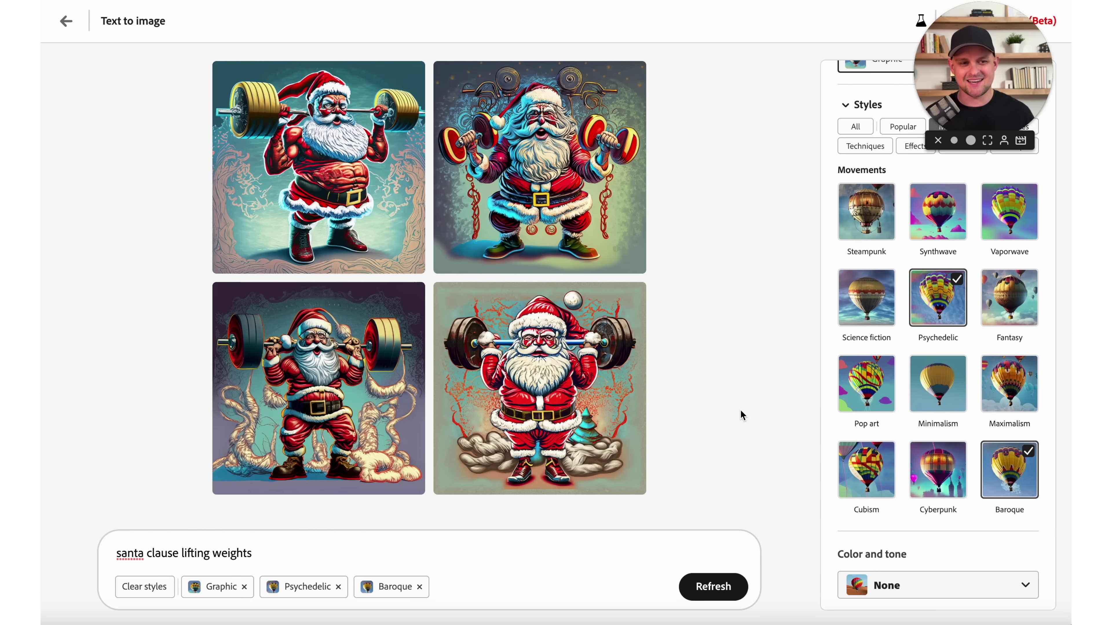
click(66, 22)
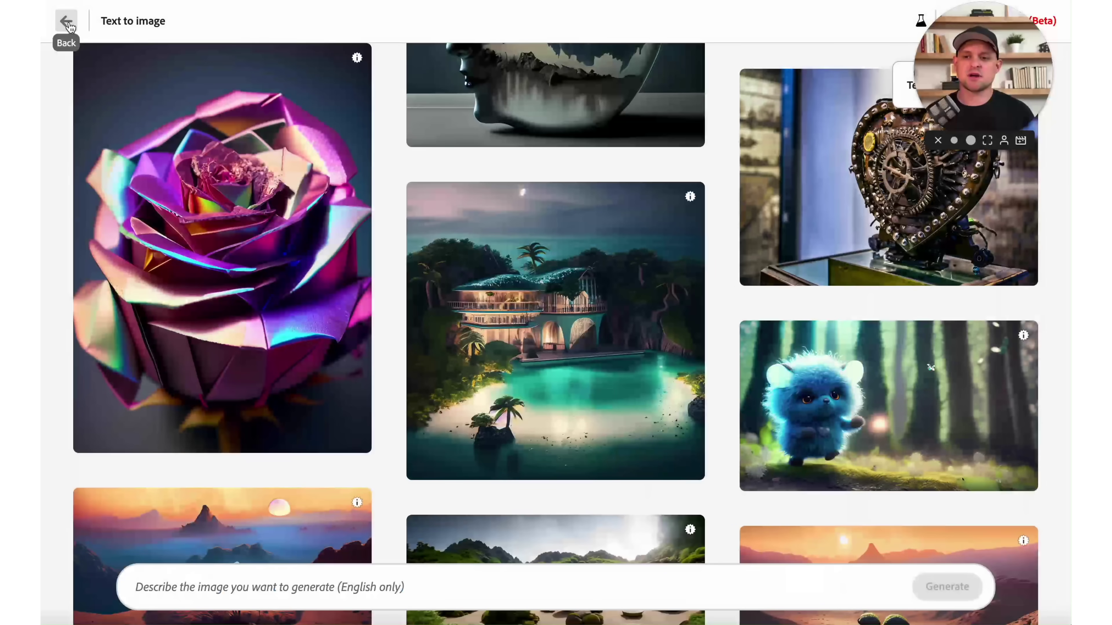
Go back to the Firefly home page and start the Text effects feature.
click(66, 22)
scroll(684, 481, down, 4)
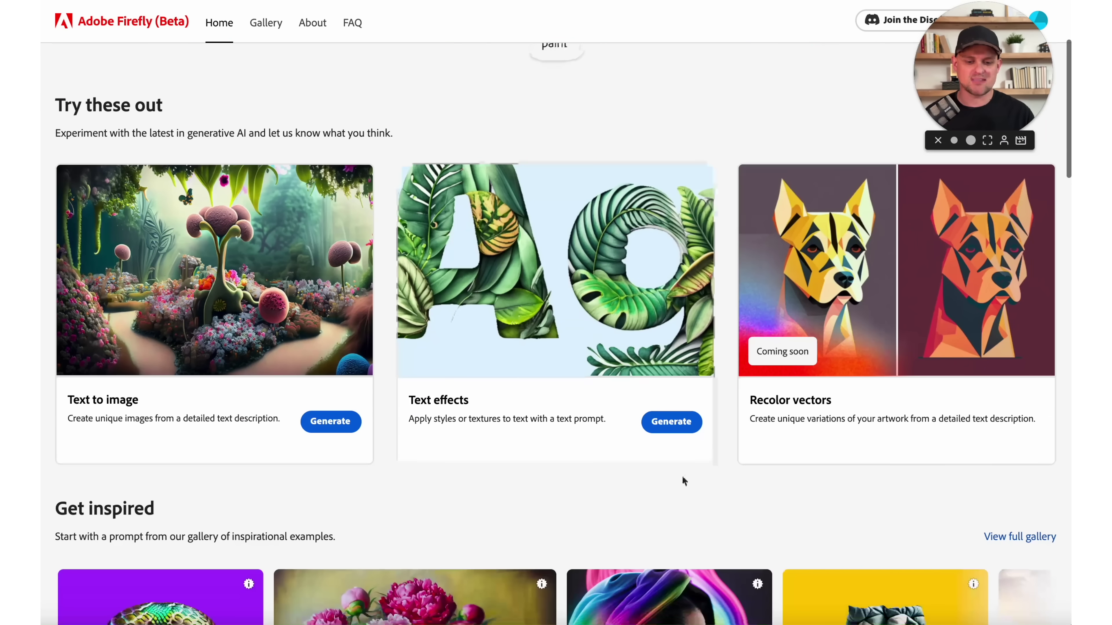
click(671, 421)
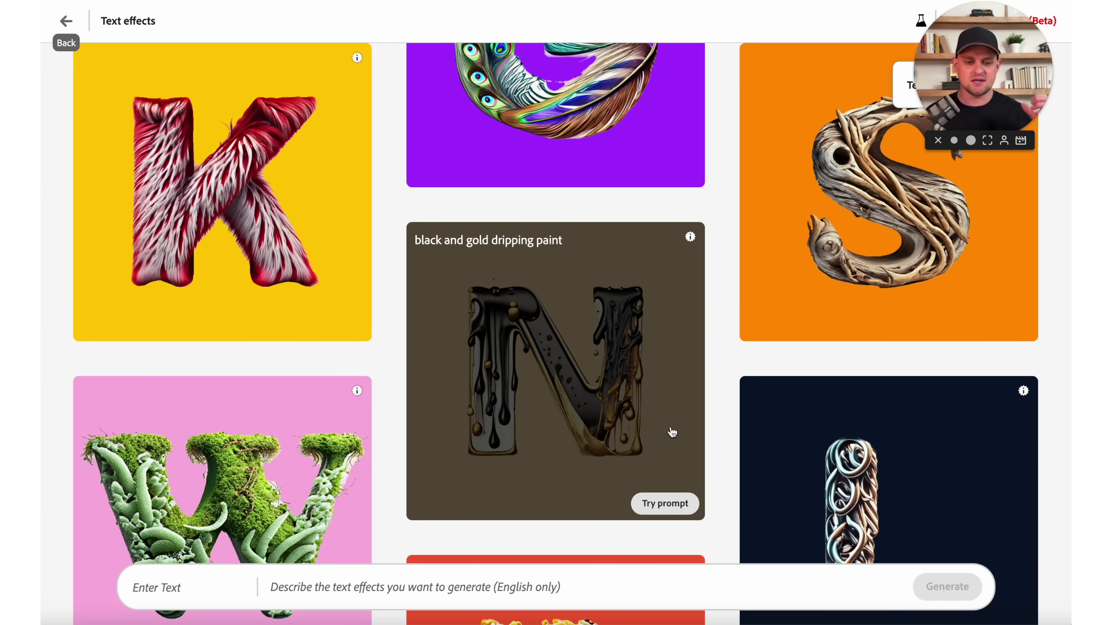
Scroll through the Text effects example gallery of styled letters.
scroll(725, 343, down, 3)
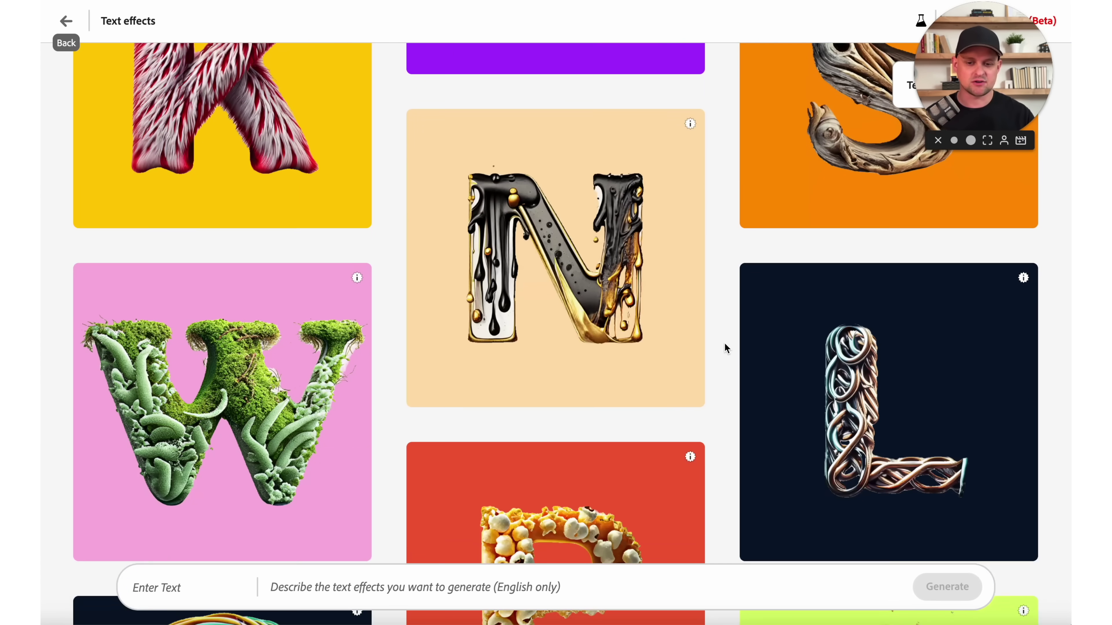
scroll(725, 344, down, 9)
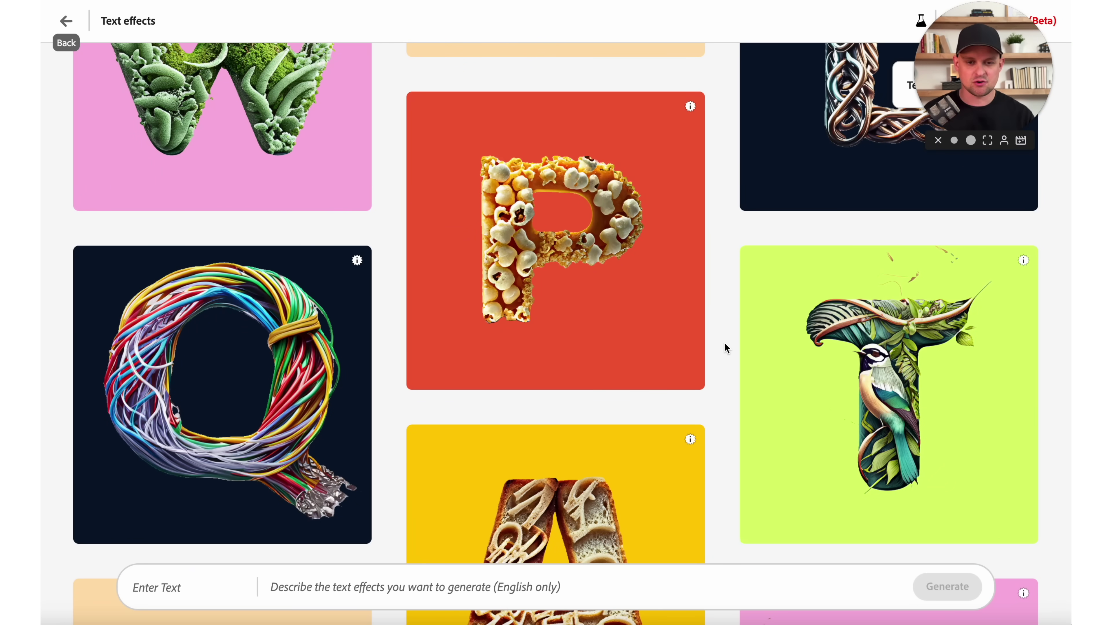
scroll(733, 407, down, 12)
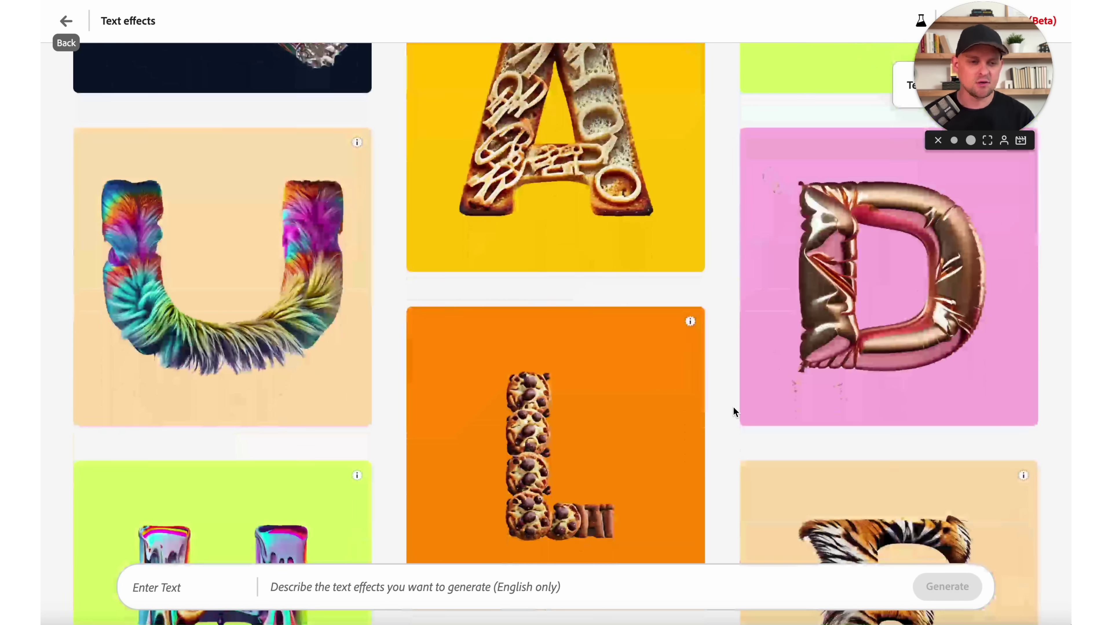
mouse_move(875, 277)
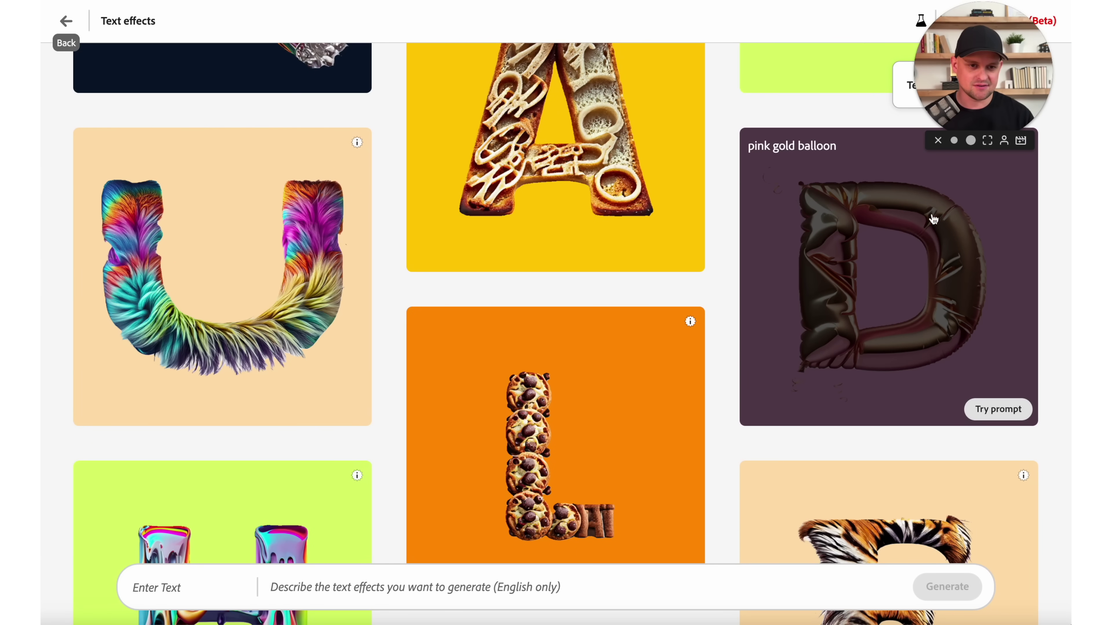
mouse_move(467, 484)
scroll(467, 483, down, 4)
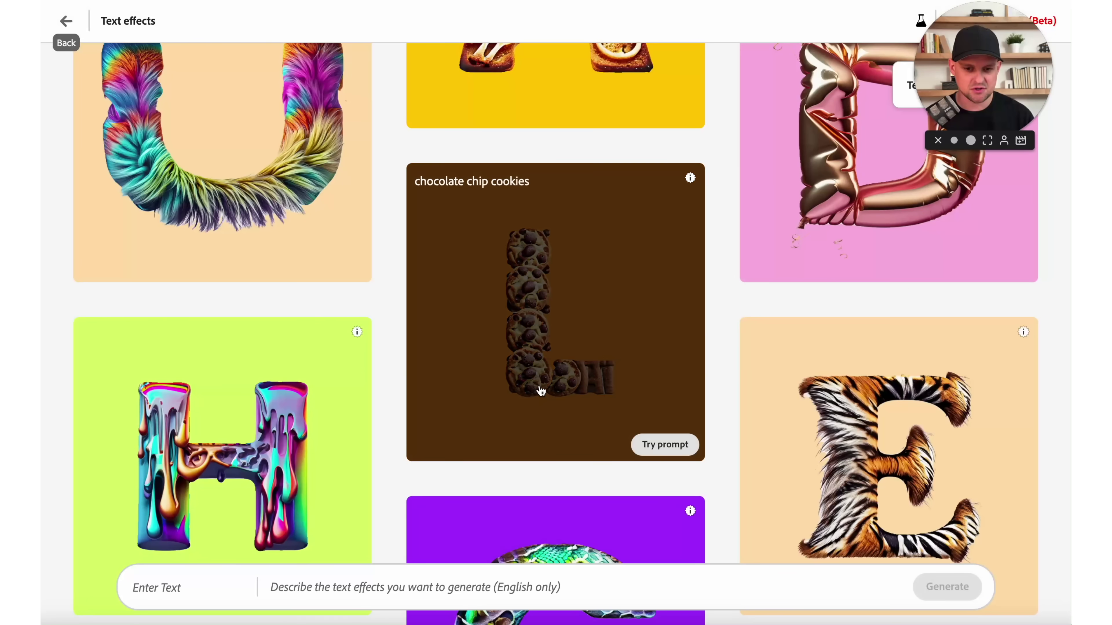
scroll(705, 463, down, 5)
mouse_move(171, 221)
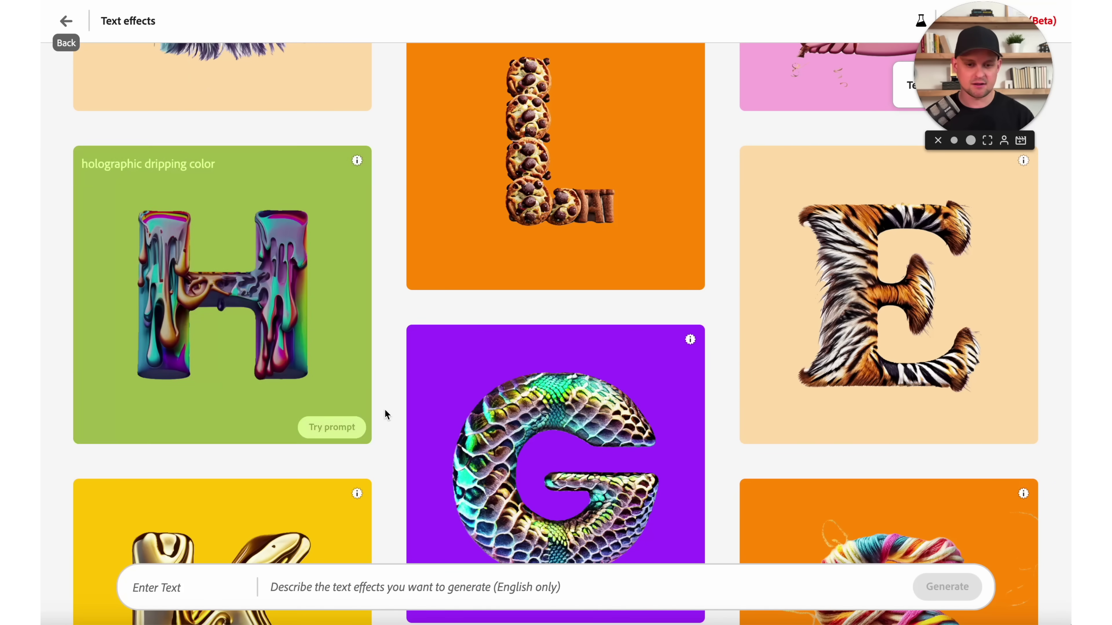
scroll(385, 414, down, 4)
mouse_move(539, 364)
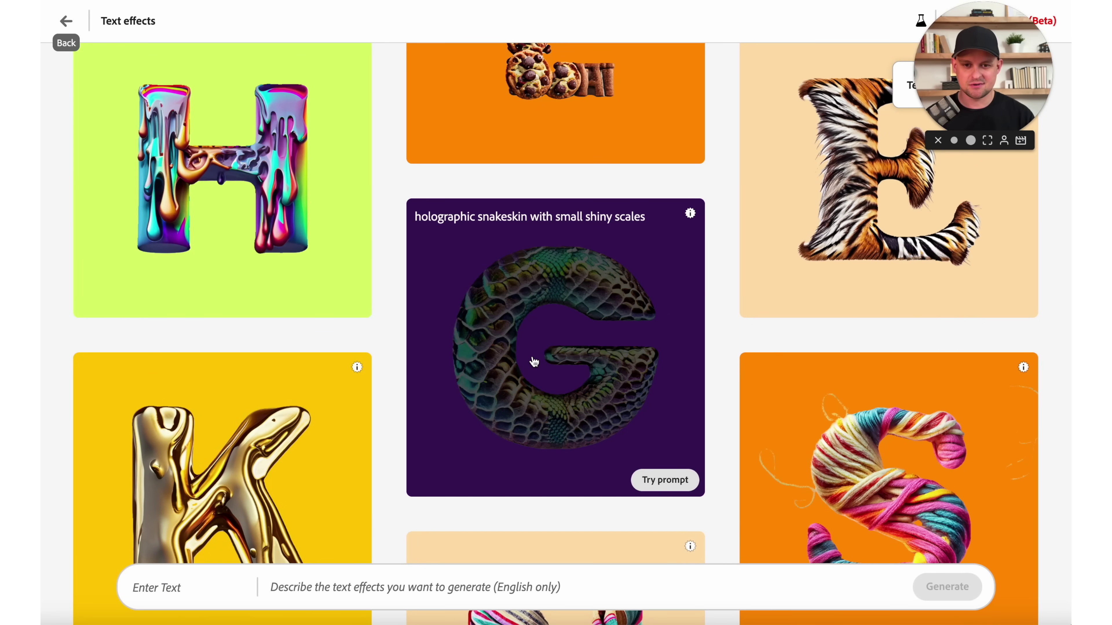
scroll(534, 362, down, 3)
Enter 'AI' as the text and 'pink robot parts' as the effect prompt, then generate.
click(365, 586)
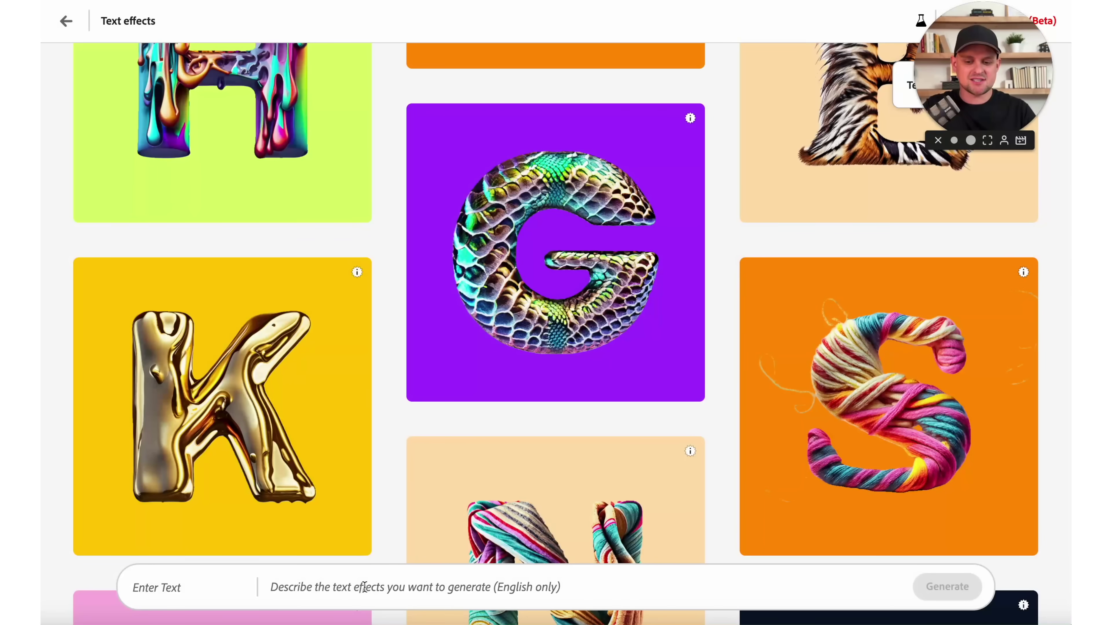
click(153, 591)
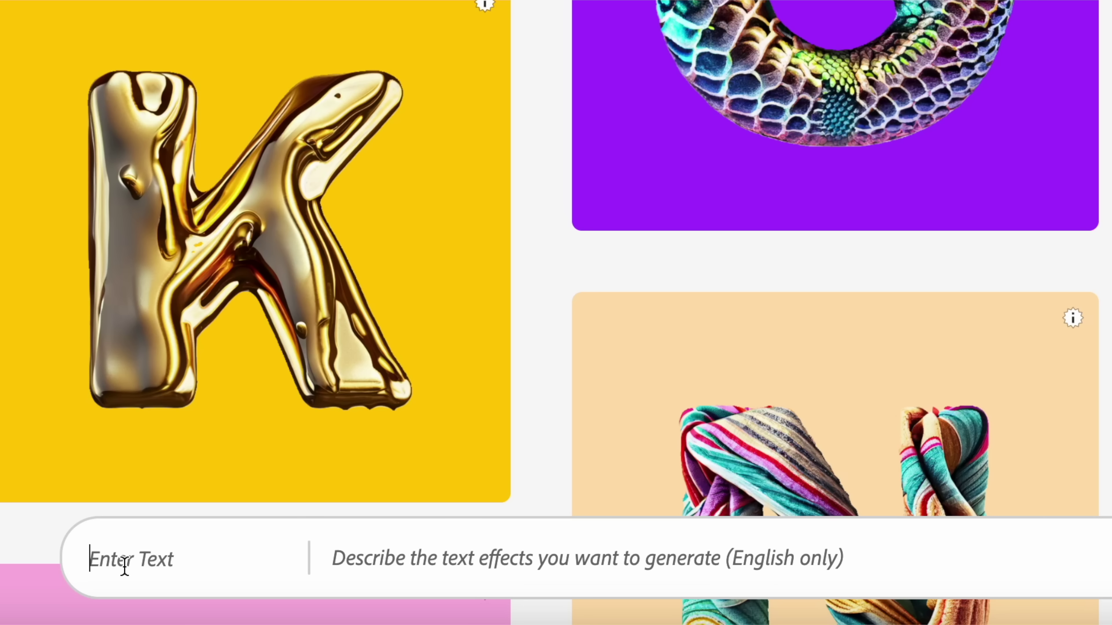
text(AI)
click(379, 557)
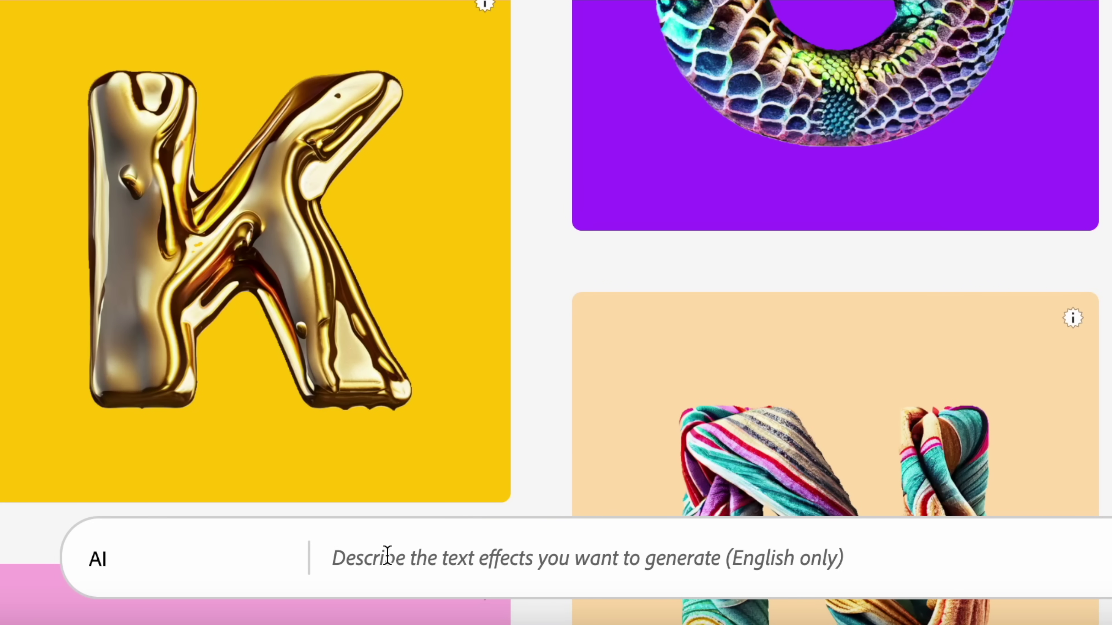
scroll(539, 320, down, 5)
scroll(539, 319, down, 6)
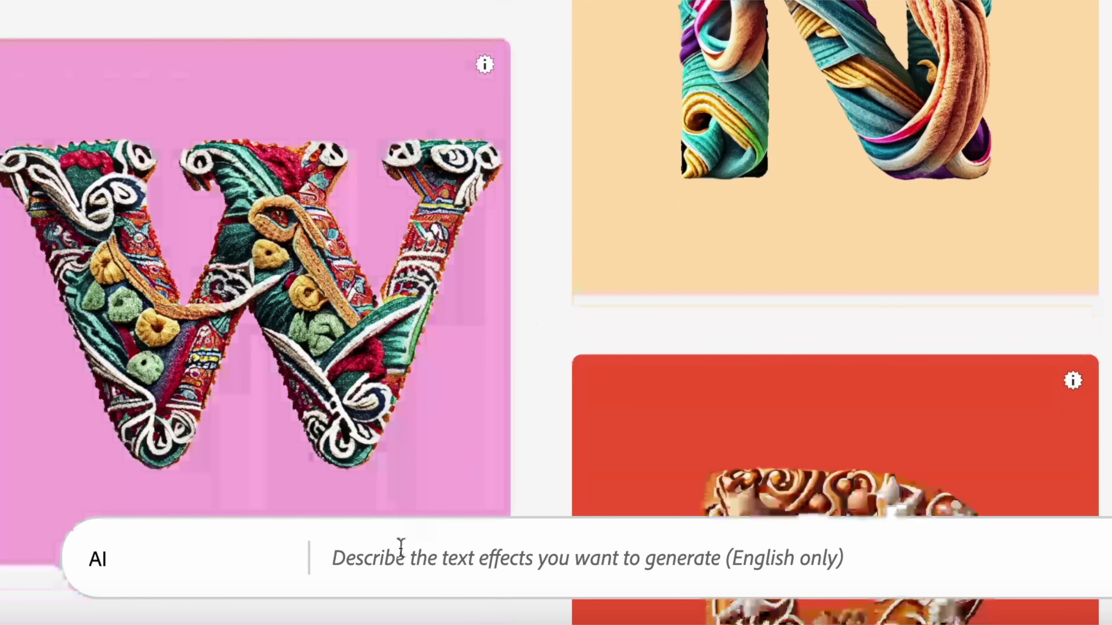
click(399, 546)
text(pink)
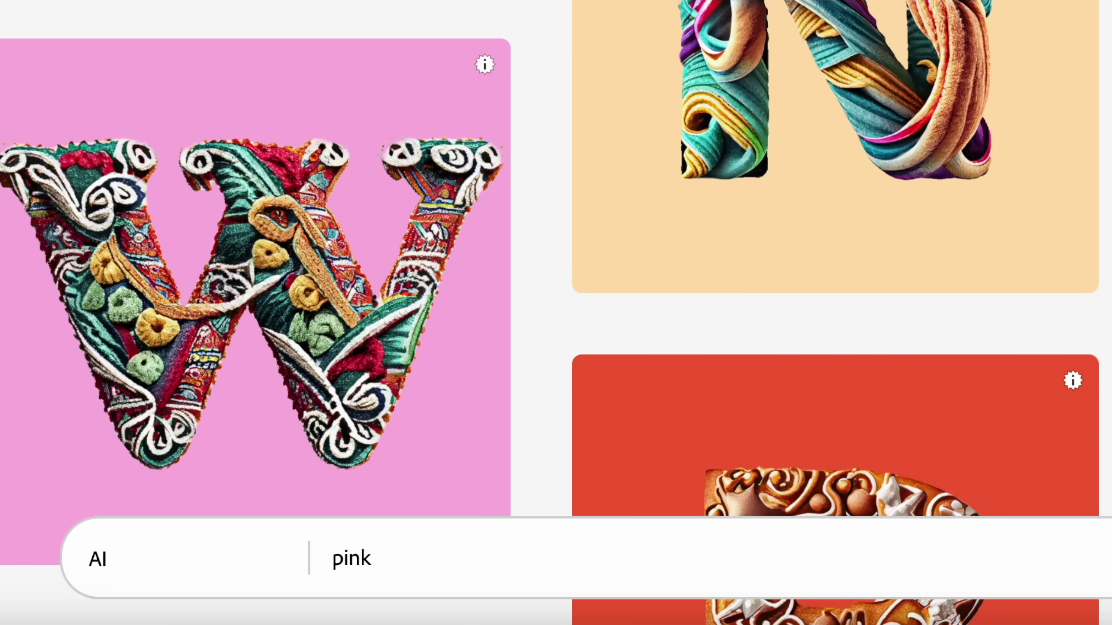
text( robot parts)
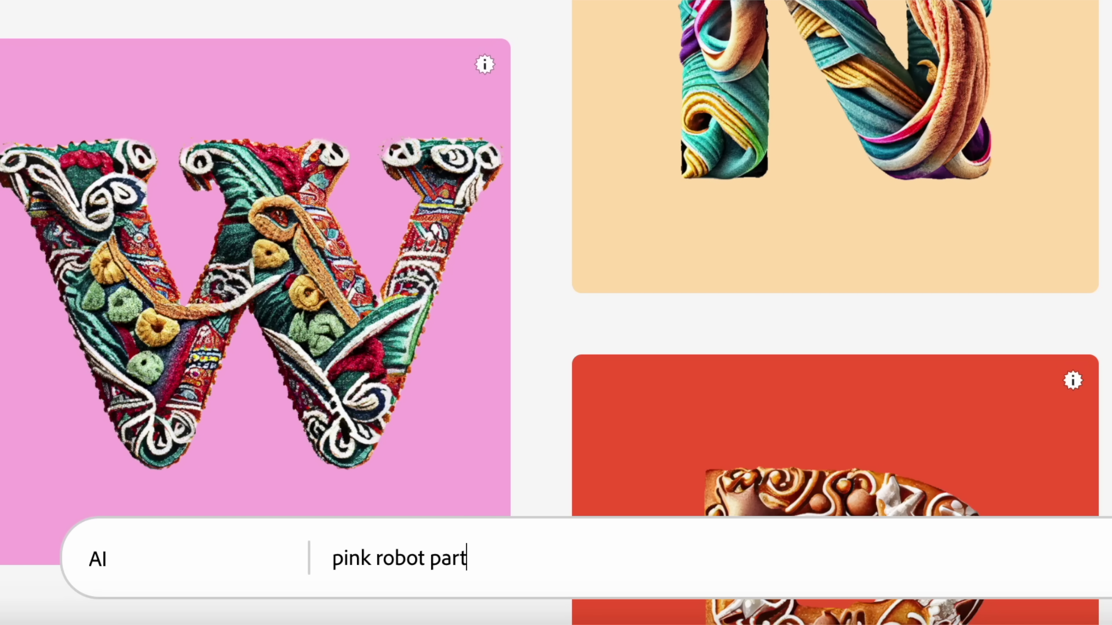
key(Return)
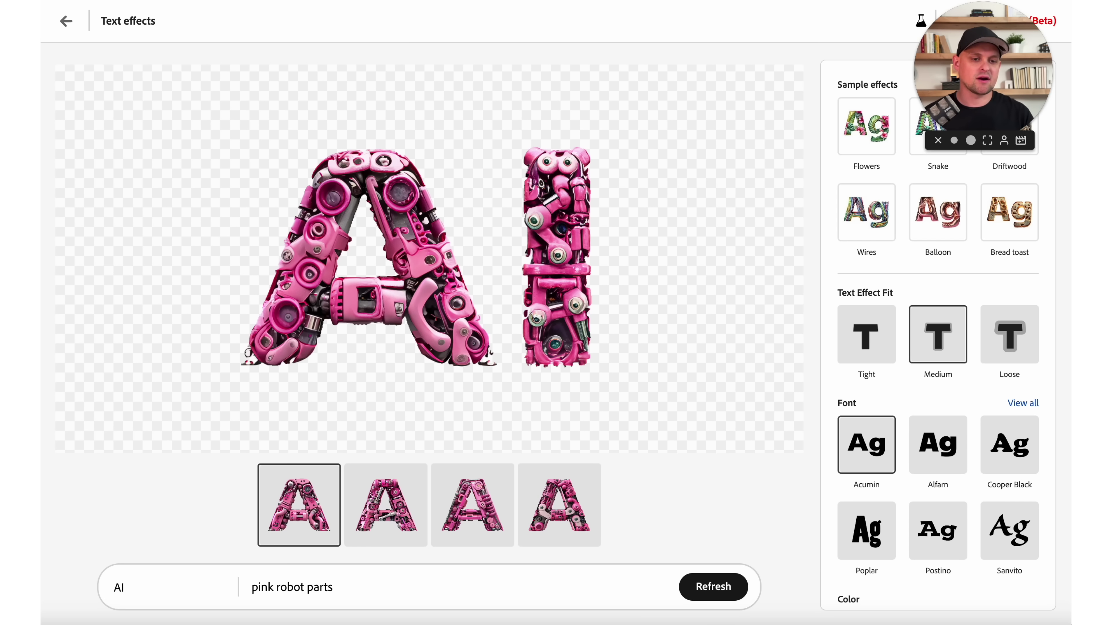
Choose the second pink robot-parts variation and set the text effect fit to Loose.
scroll(934, 343, down, 3)
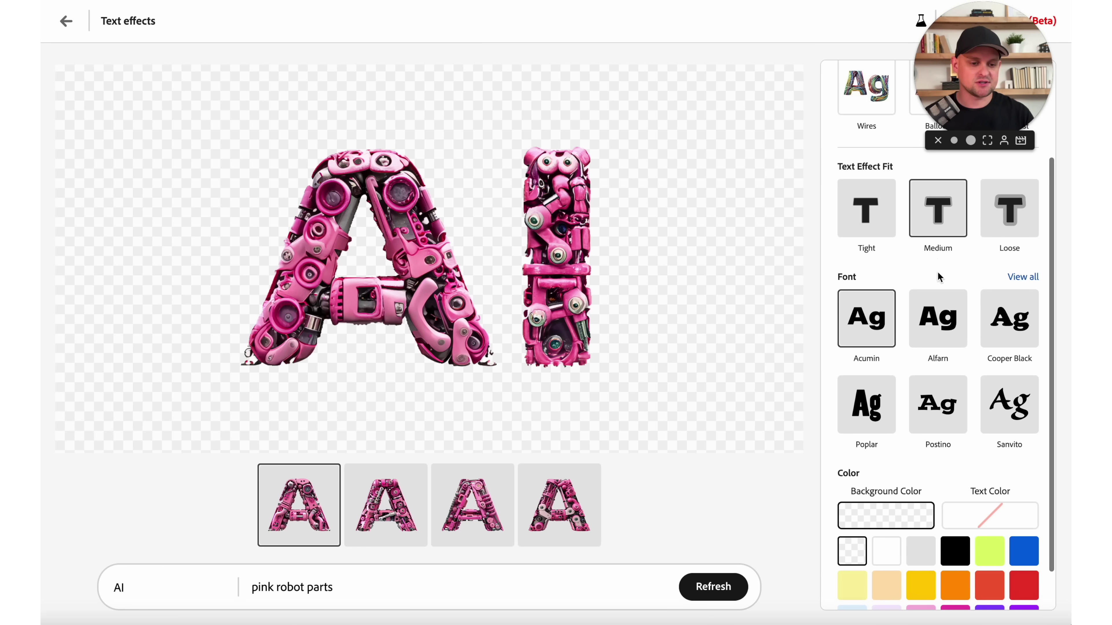
scroll(938, 277, up, 3)
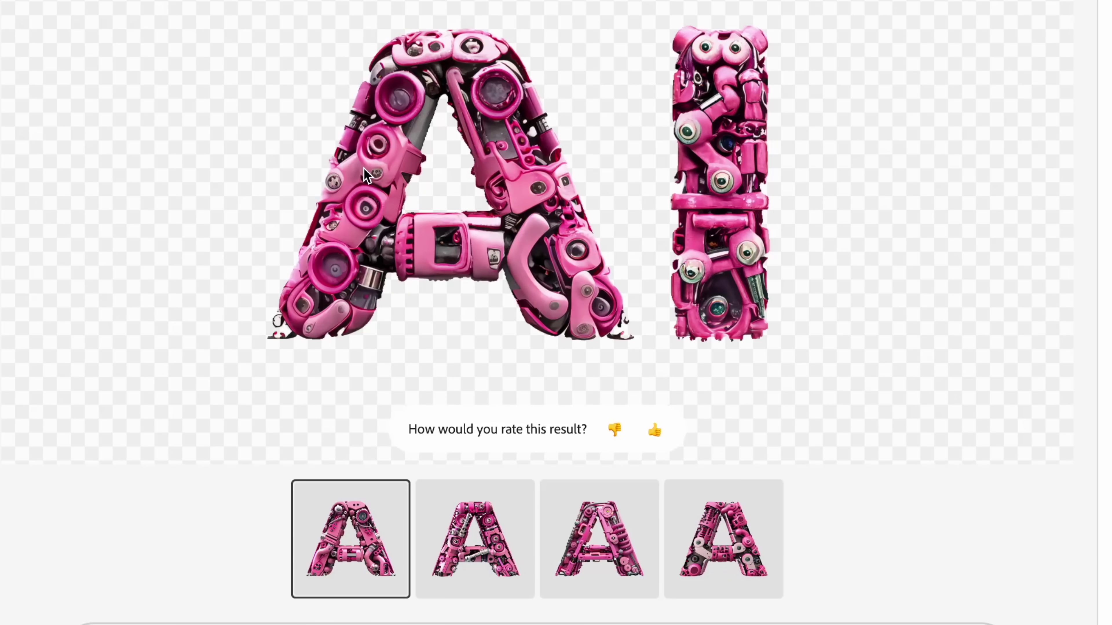
click(504, 547)
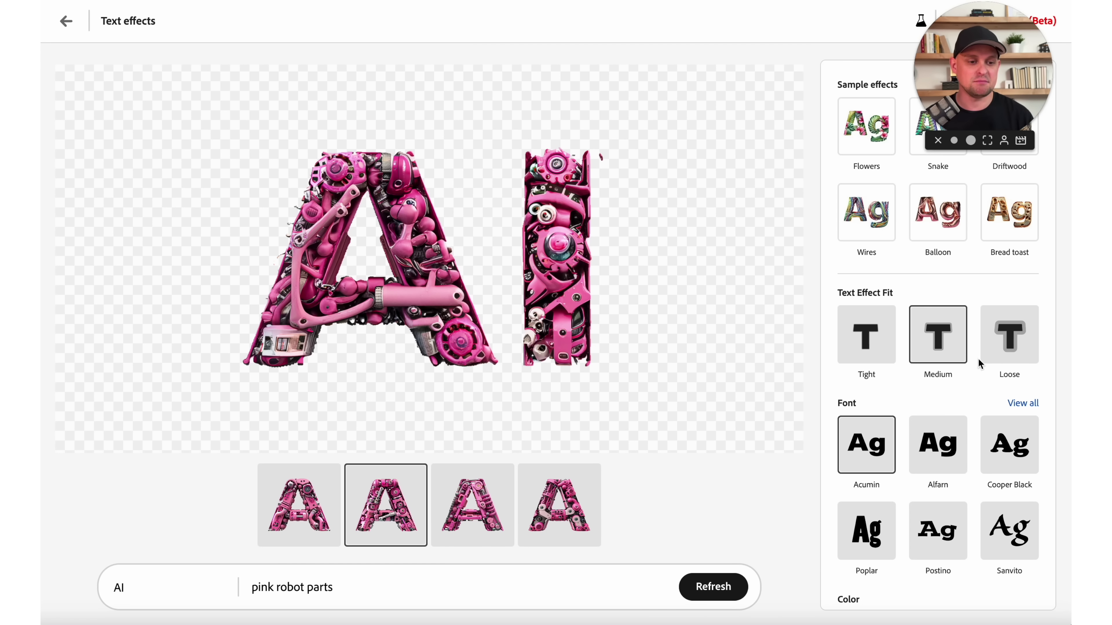
click(1005, 346)
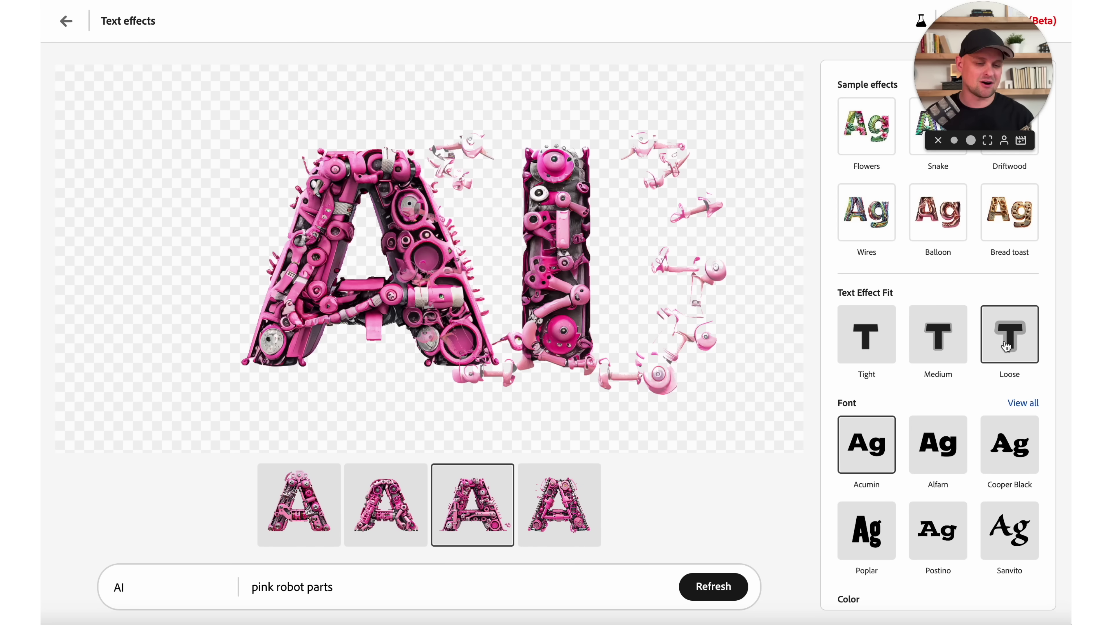
Set the text effect fit back to Medium and change the font to Postino.
click(940, 349)
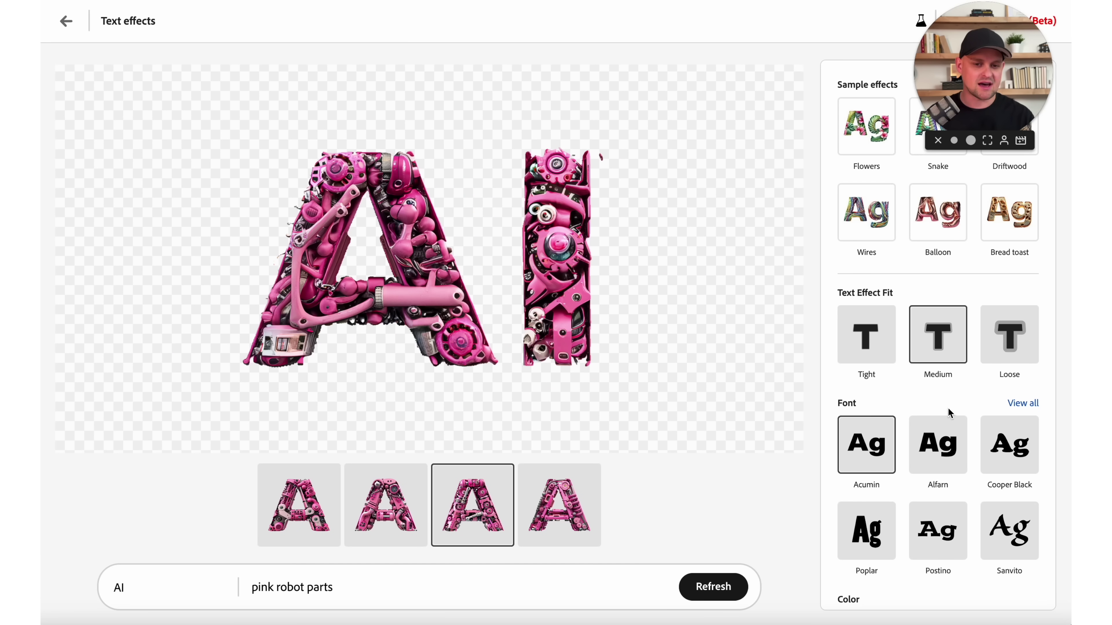
scroll(950, 413, down, 3)
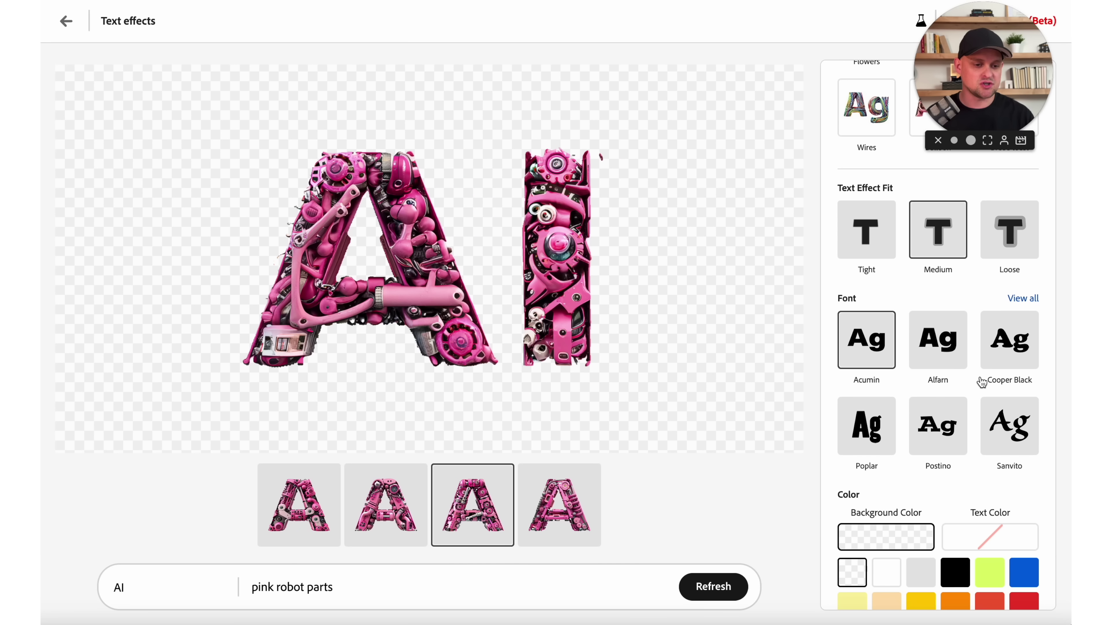
click(947, 440)
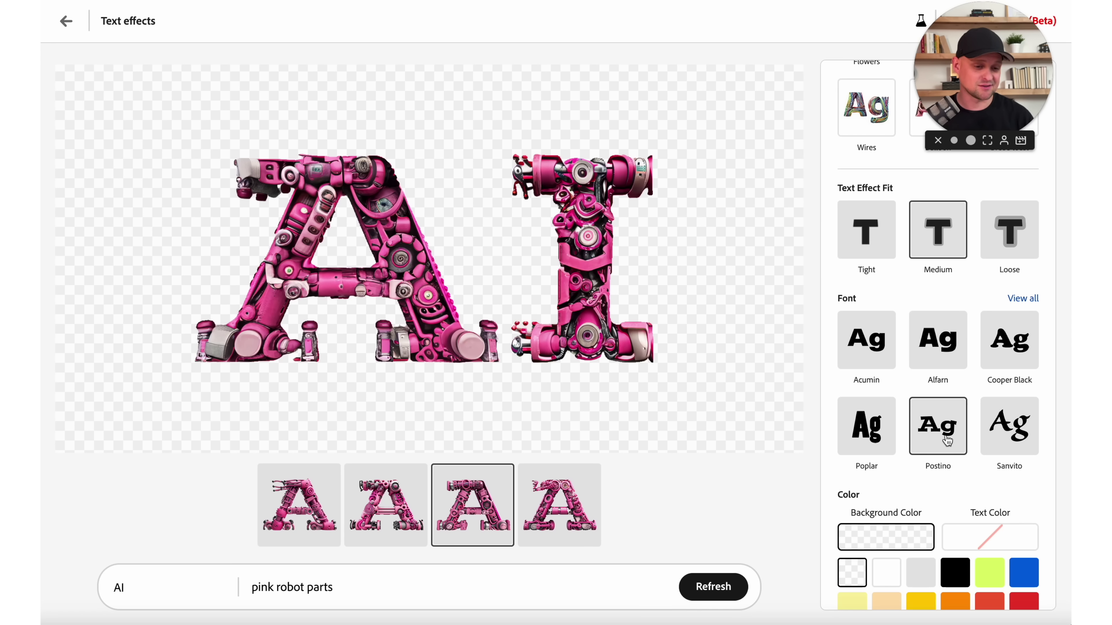
scroll(947, 440, down, 2)
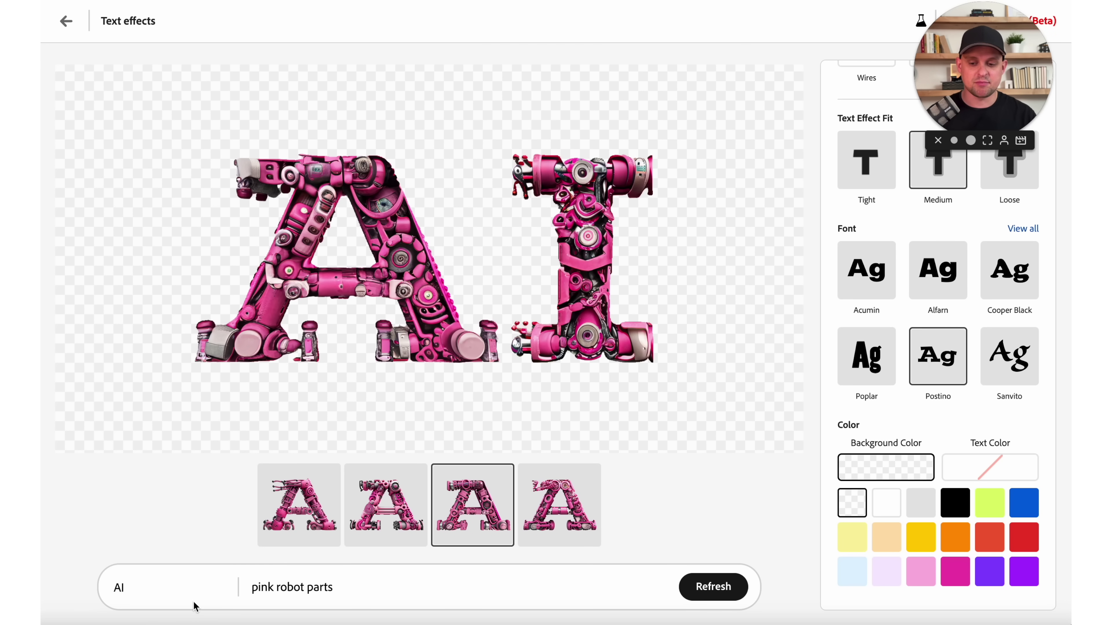
Replace the text 'AI' with 'PCS' and switch to the Poplar font.
double_click(162, 589)
text(PCS)
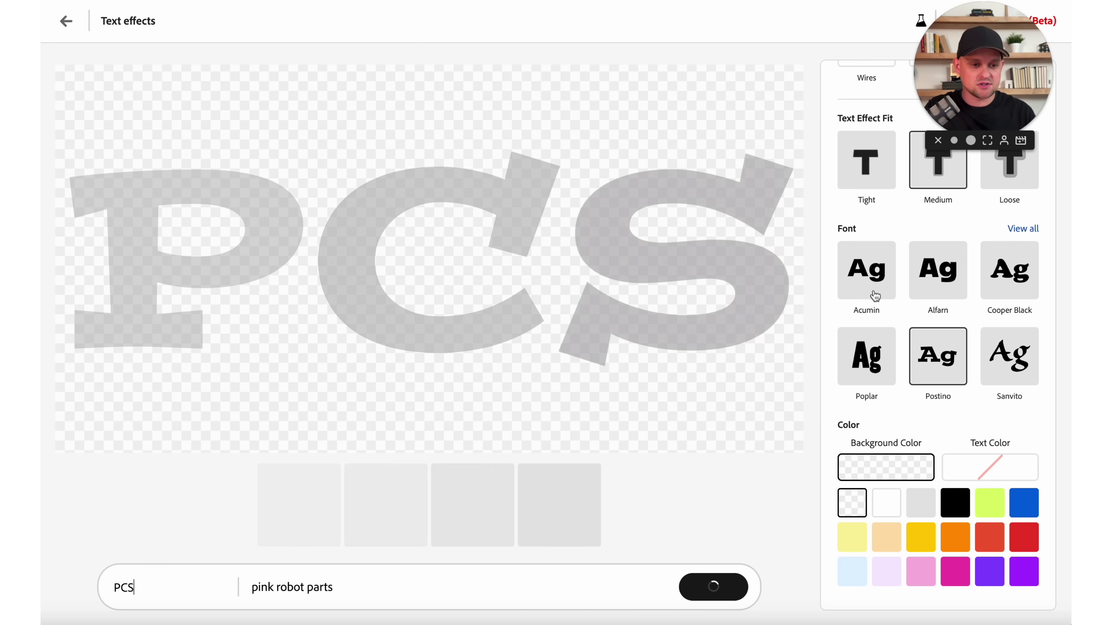
click(869, 365)
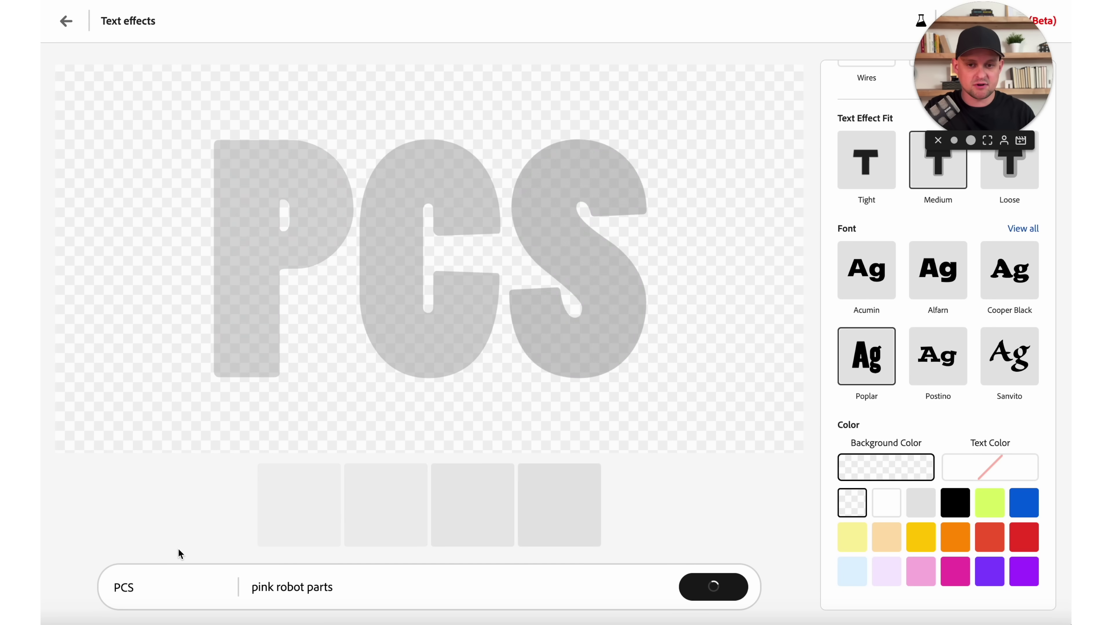
Replace the effect prompt with 'yellow zebra balloon' and generate.
triple_click(318, 588)
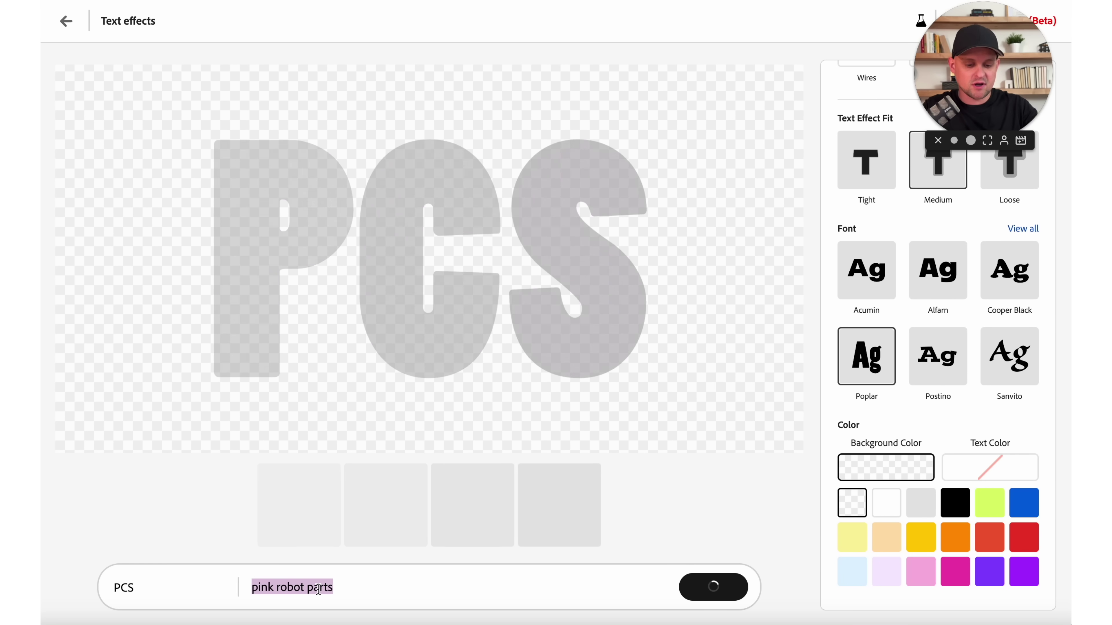
text(yel)
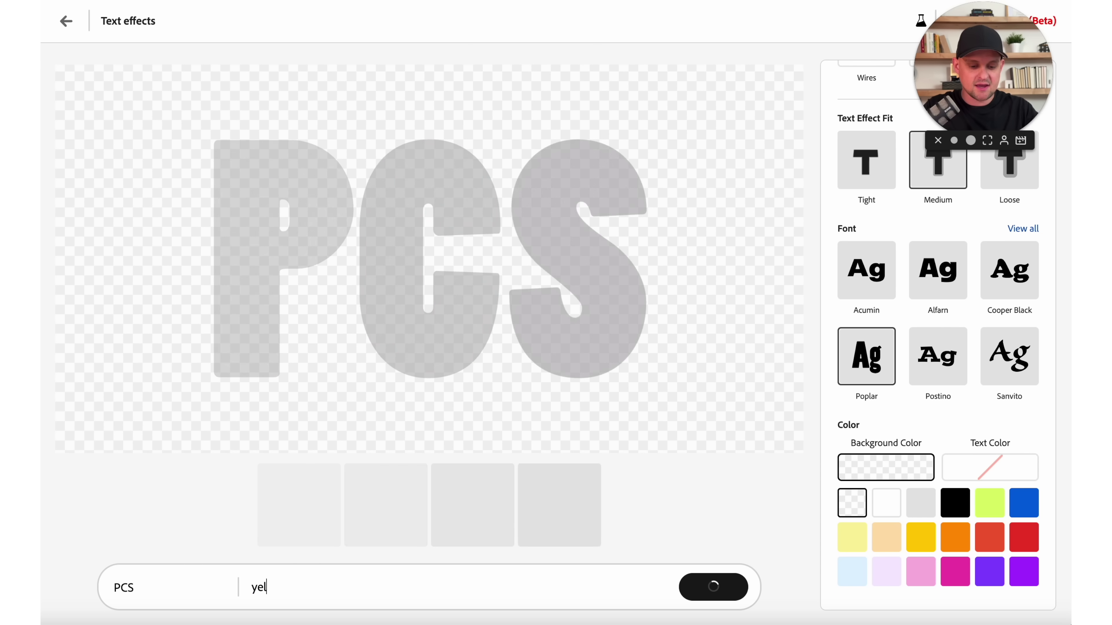
text(low zebra b)
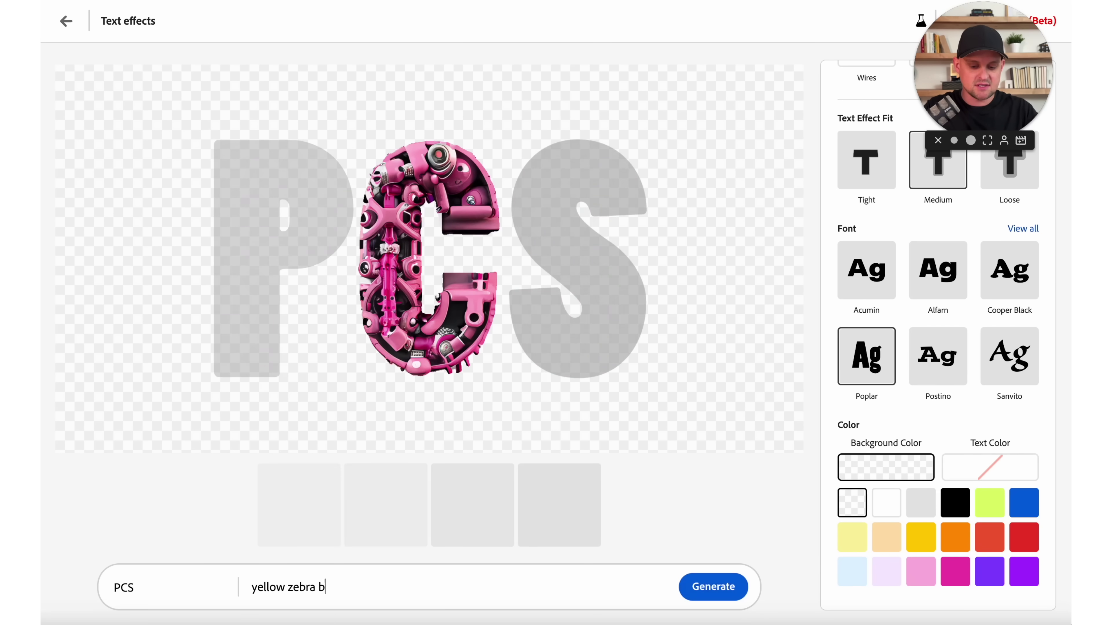
text(alloon)
key(Return)
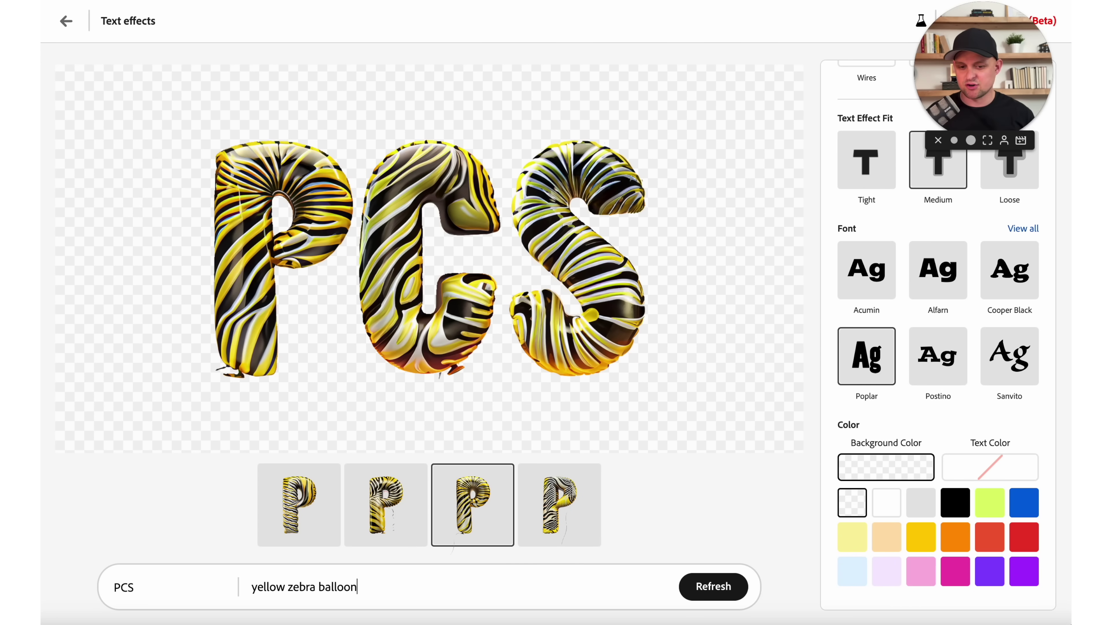
mouse_move(408, 245)
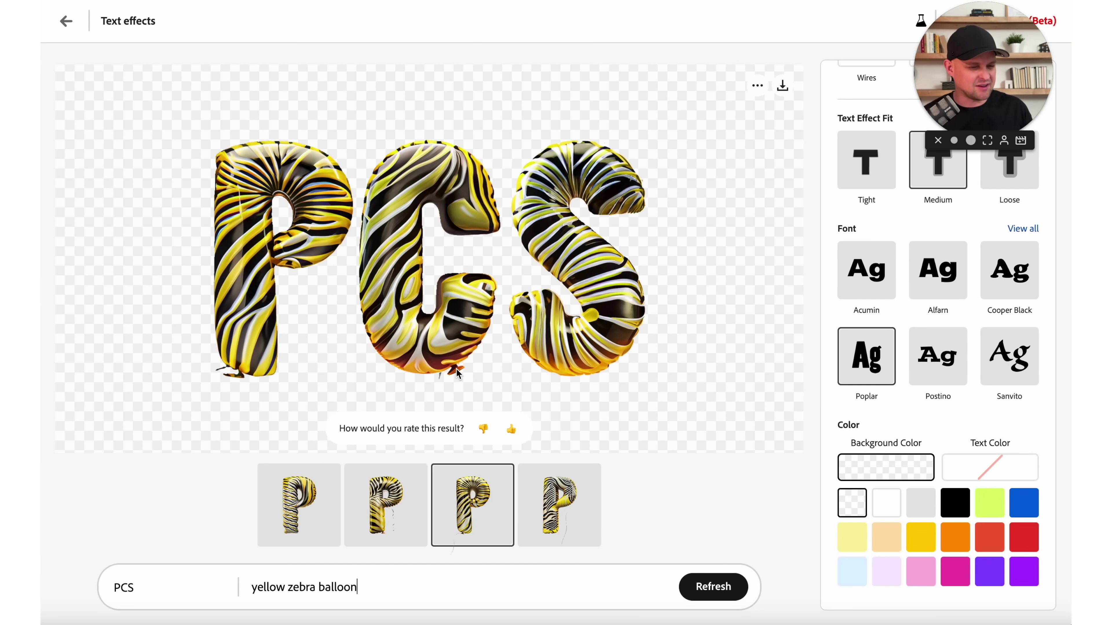
scroll(963, 346, up, 4)
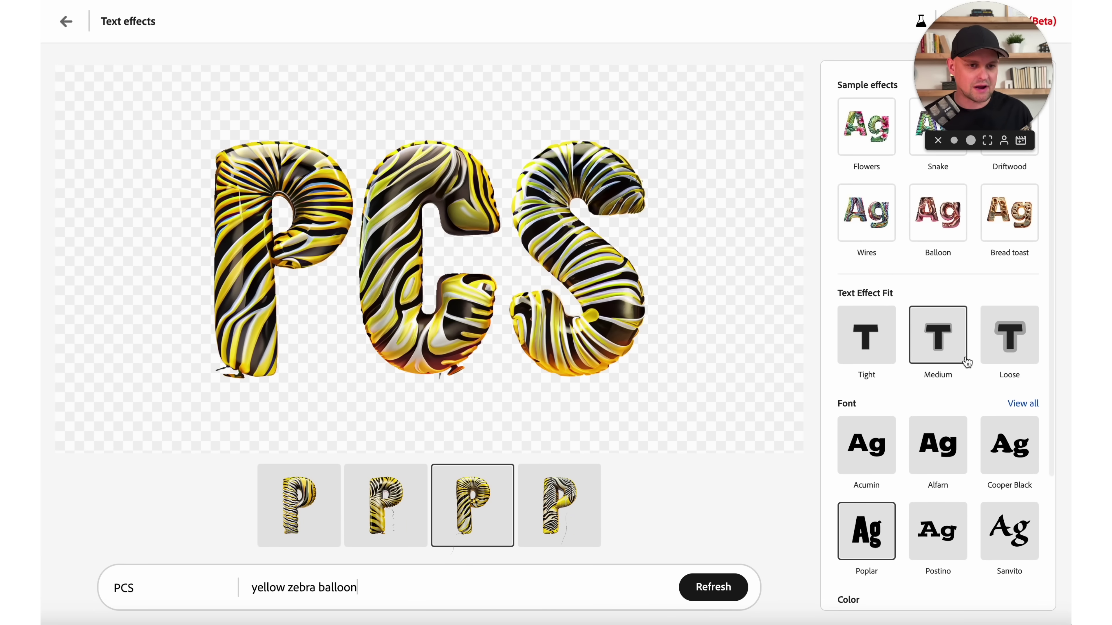
Apply the Flowers sample effect to PCS, review the hibiscus result, and return to the gallery.
click(865, 150)
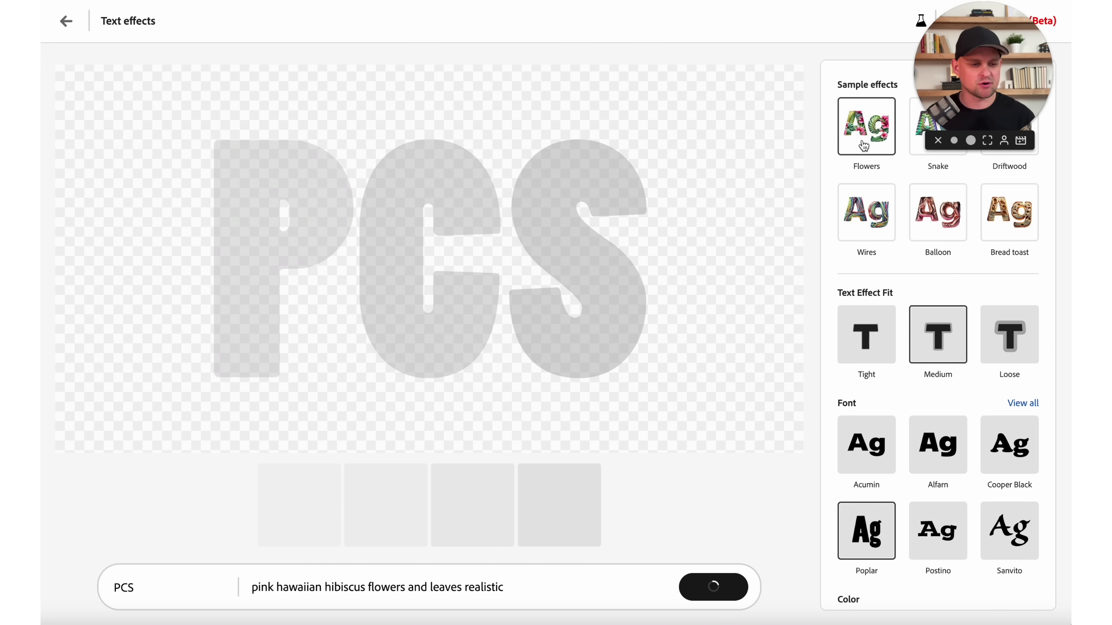
scroll(946, 282, down, 4)
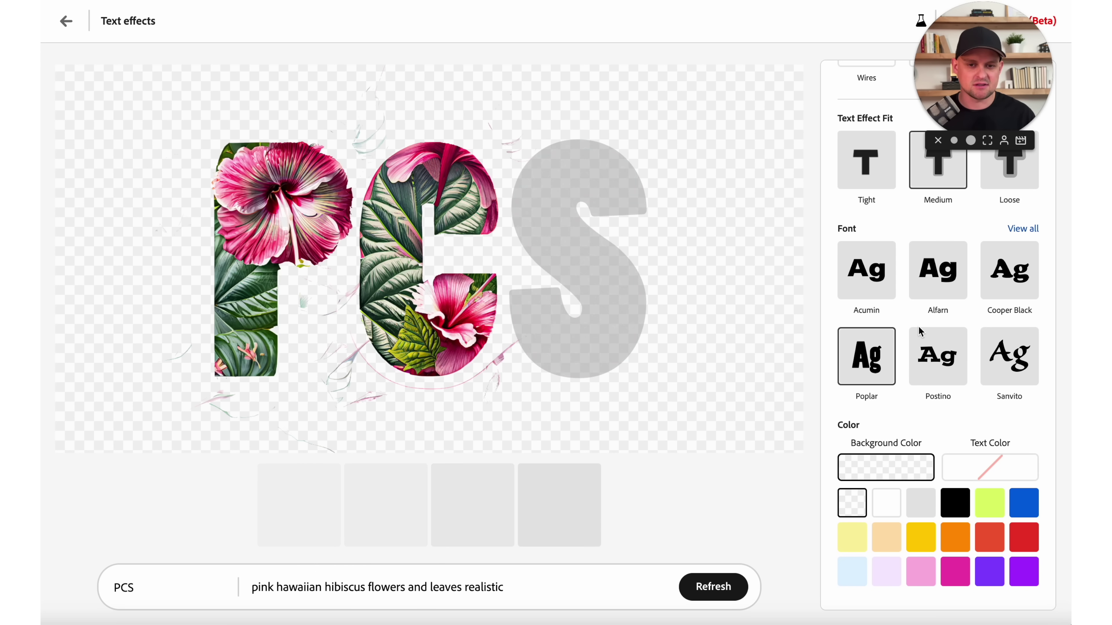
scroll(918, 325, up, 4)
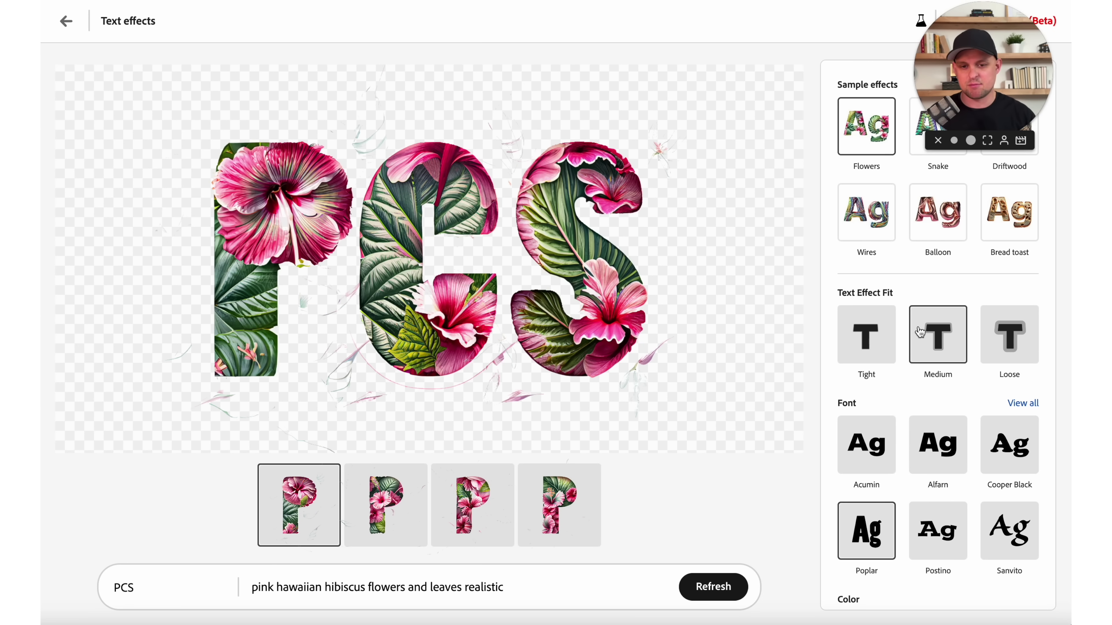
click(66, 21)
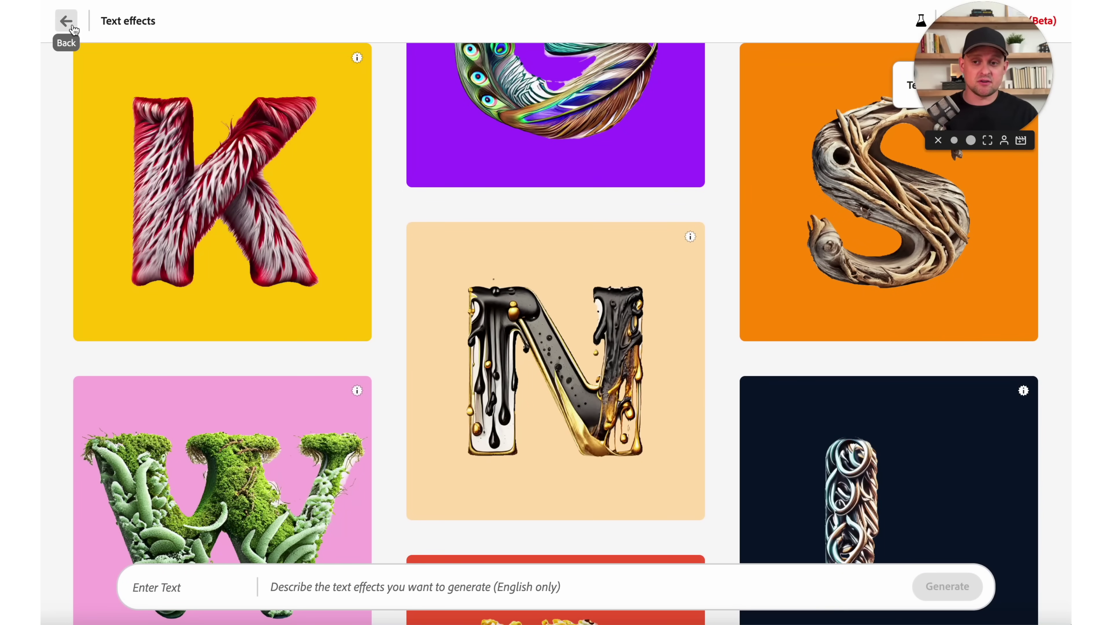
Return from the text effects page to the Firefly home page and scroll down.
click(66, 20)
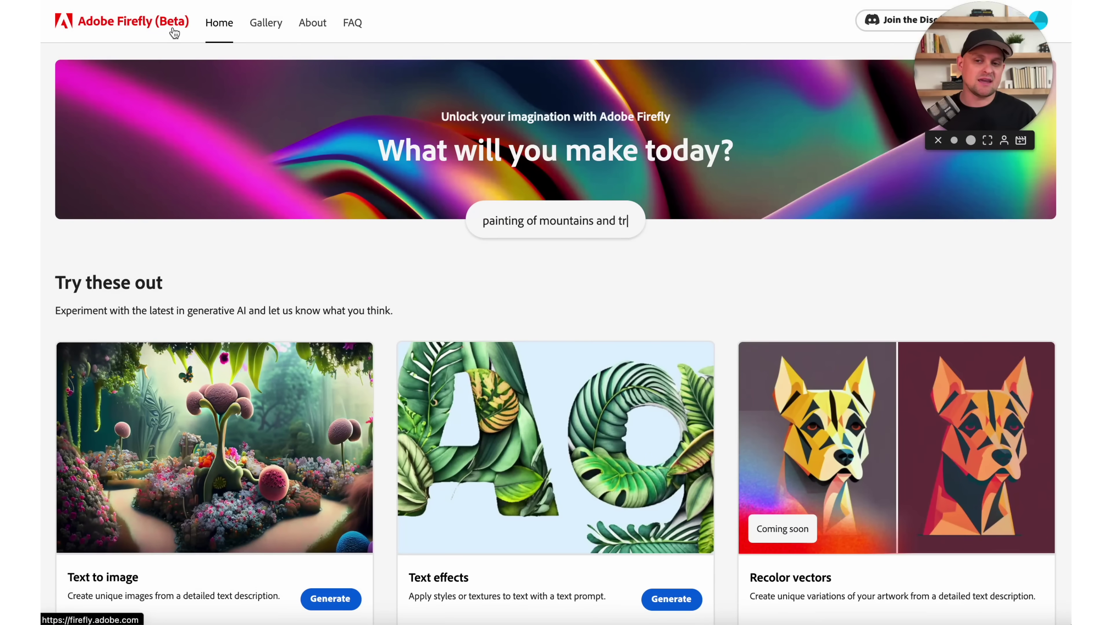
scroll(381, 351, down, 2)
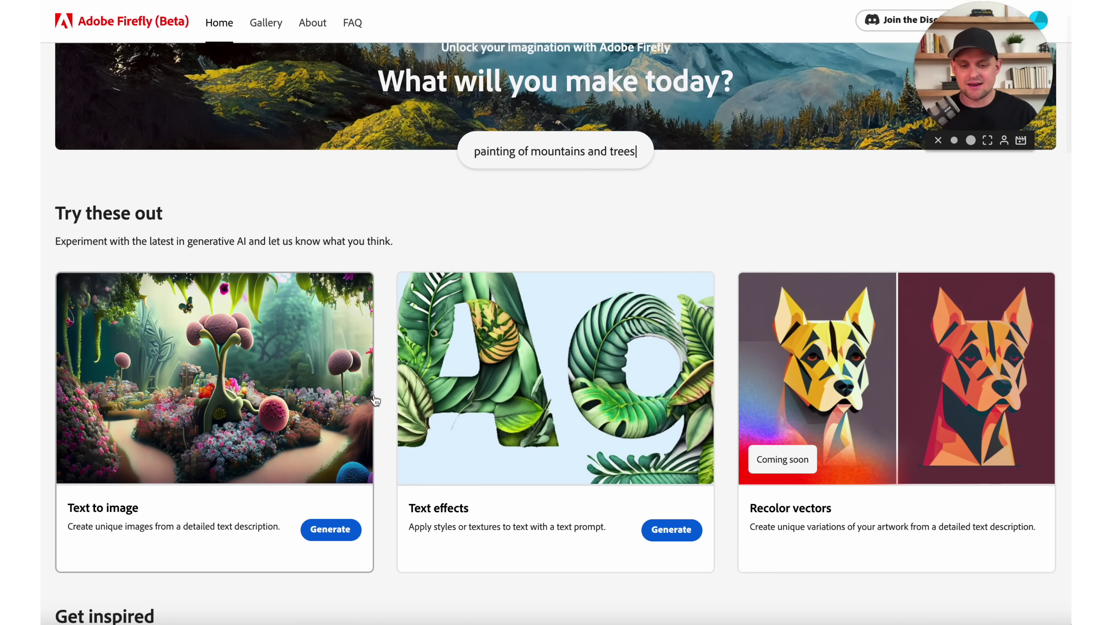